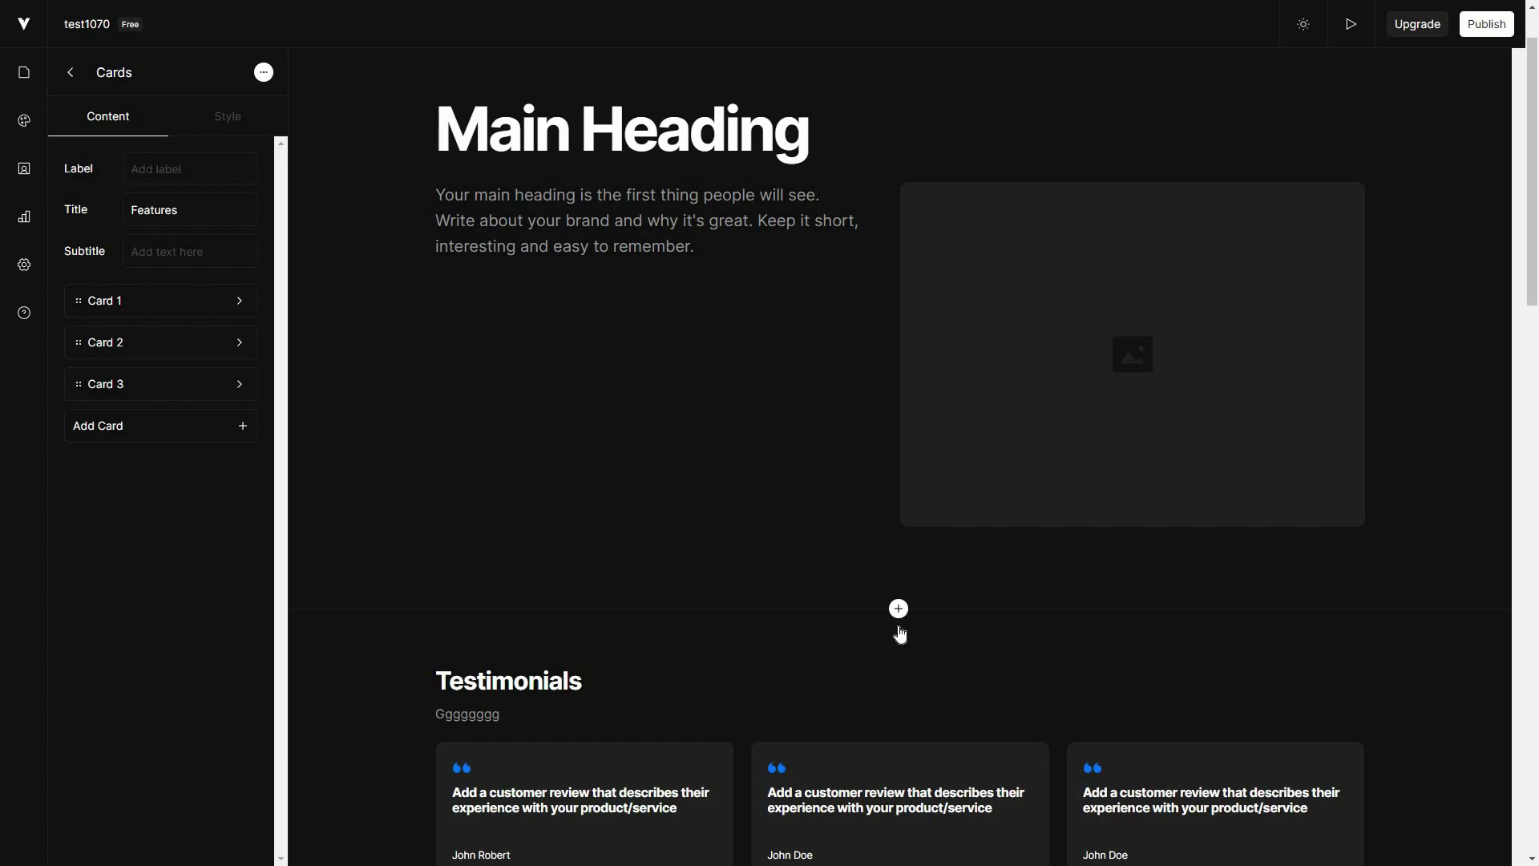
Add a Hero section directly below the Features section
scroll(901, 629, "down", 4)
scroll(906, 680, "down", 5)
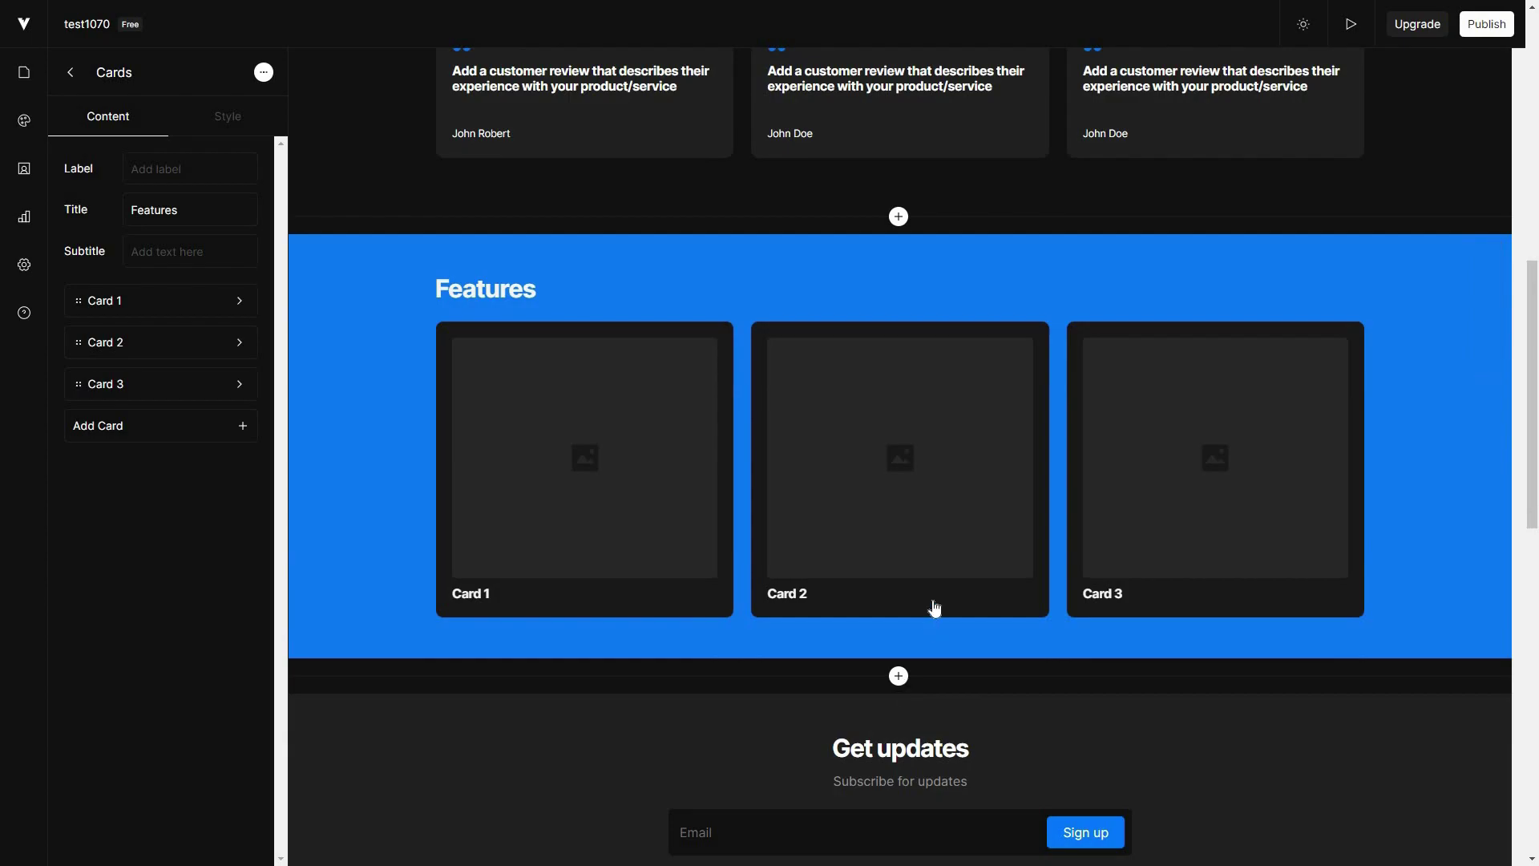
left_click(899, 676)
scroll(642, 687, "down", 2)
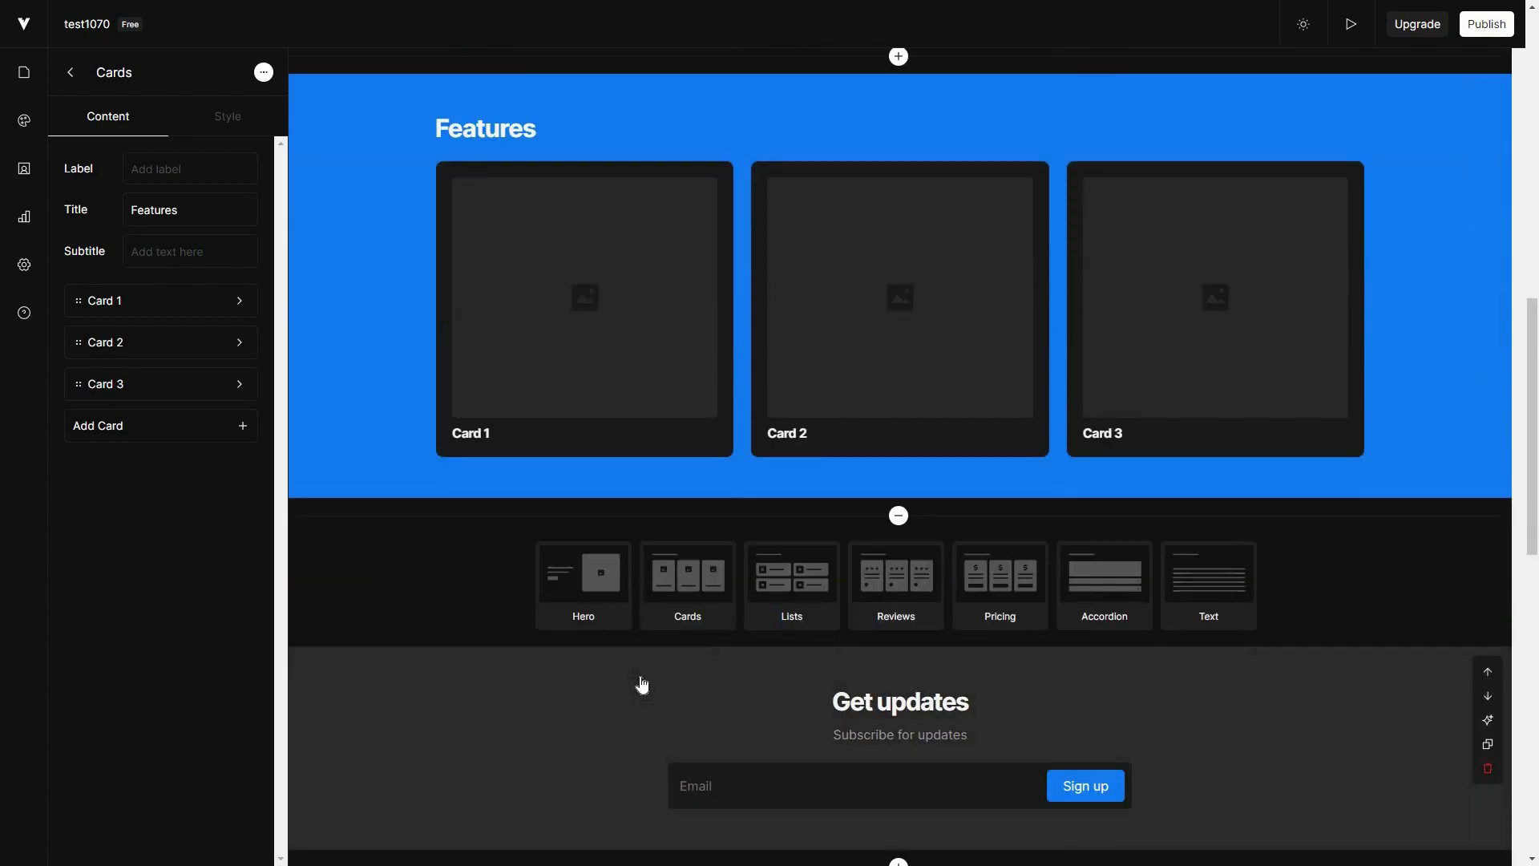
left_click(608, 604)
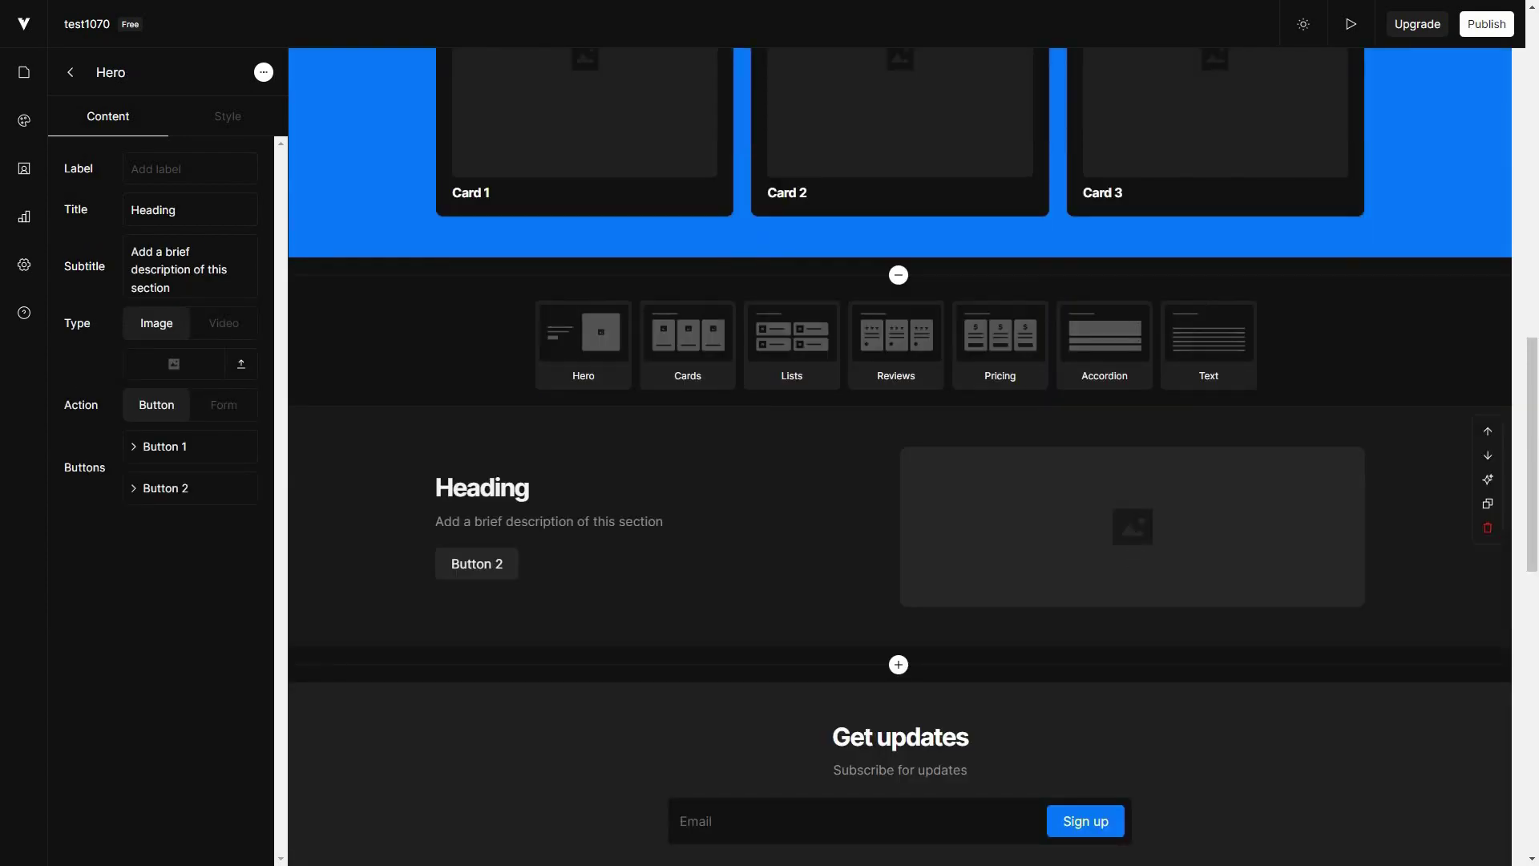
Add a Cards section below the Features section and look at the settings of its first card
left_click(705, 362)
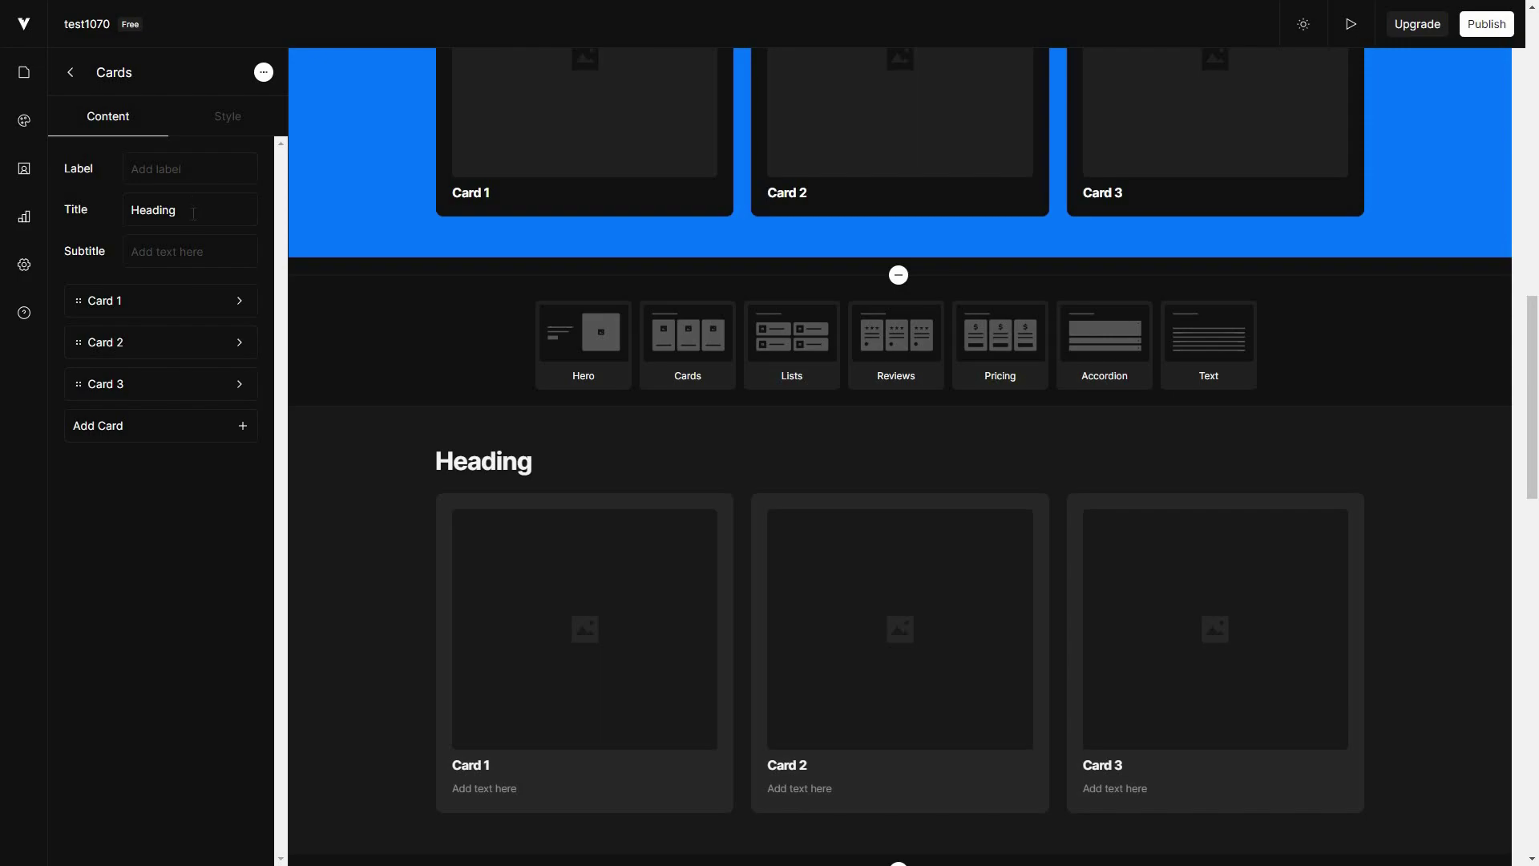
left_click(176, 253)
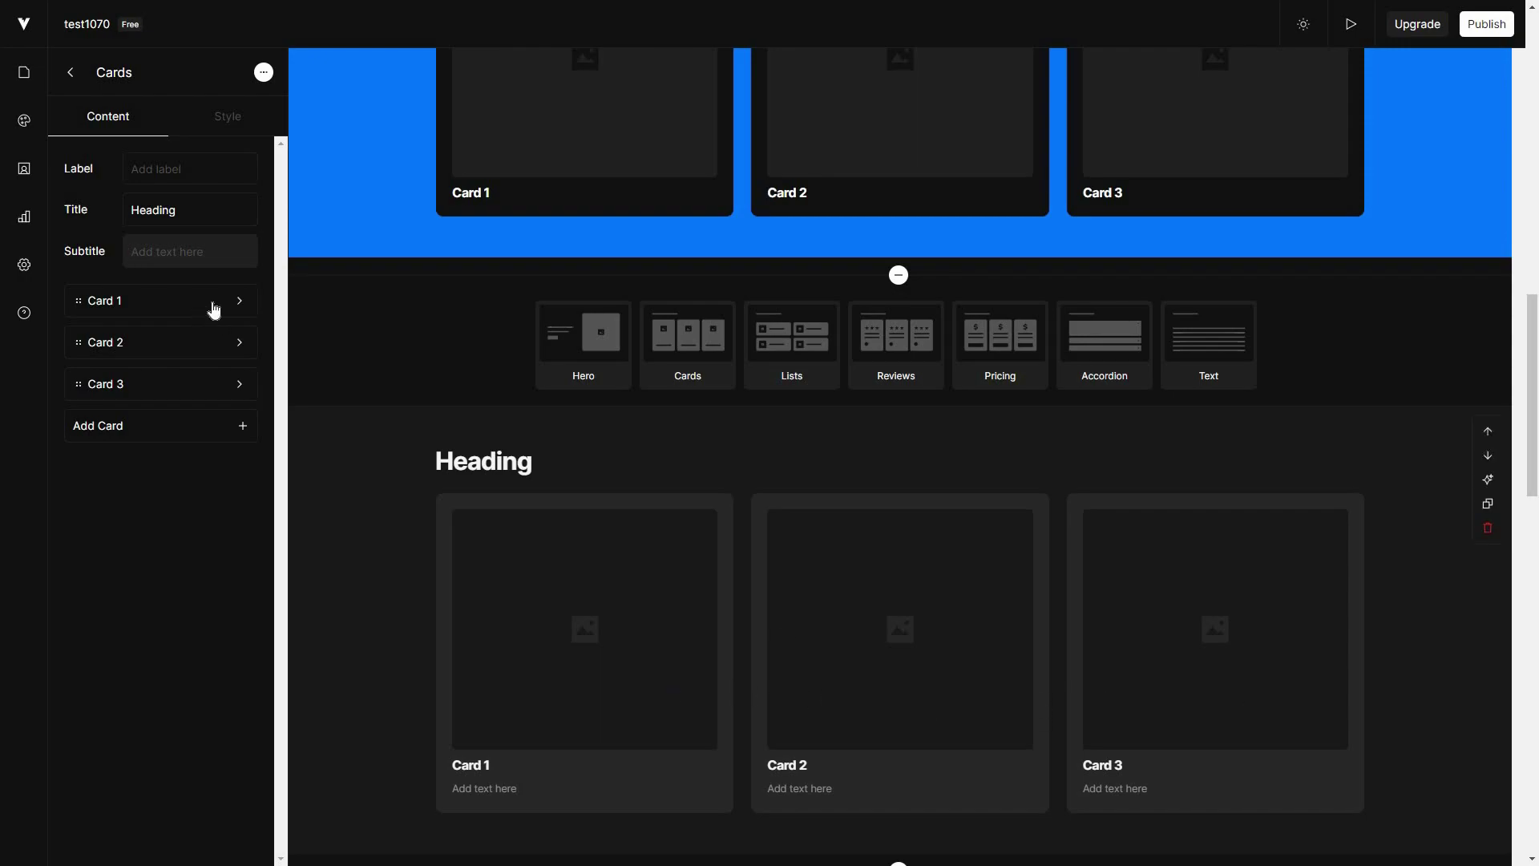
left_click(244, 303)
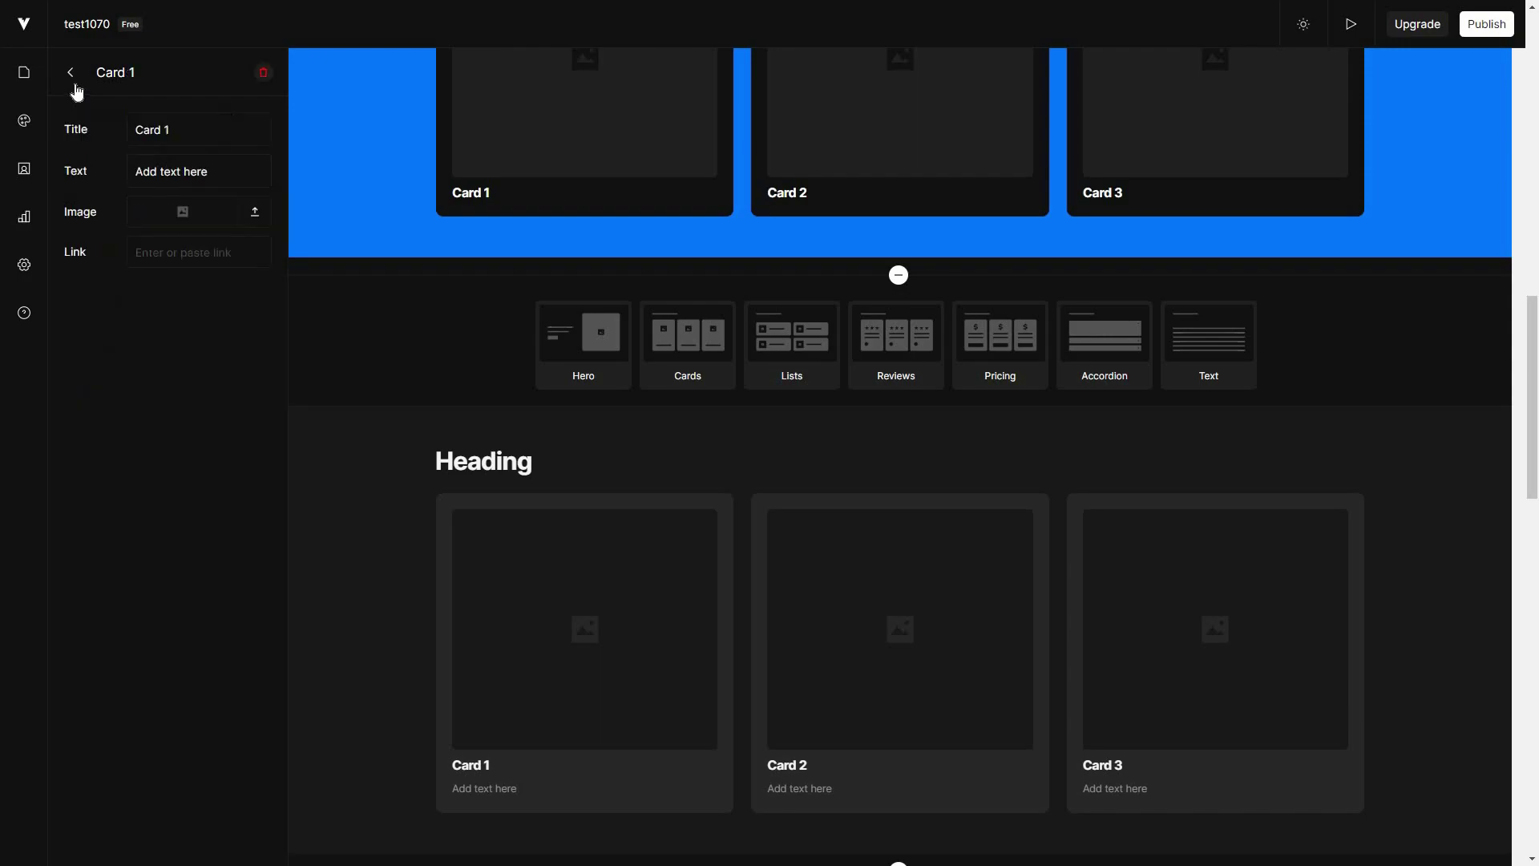
left_click(829, 475)
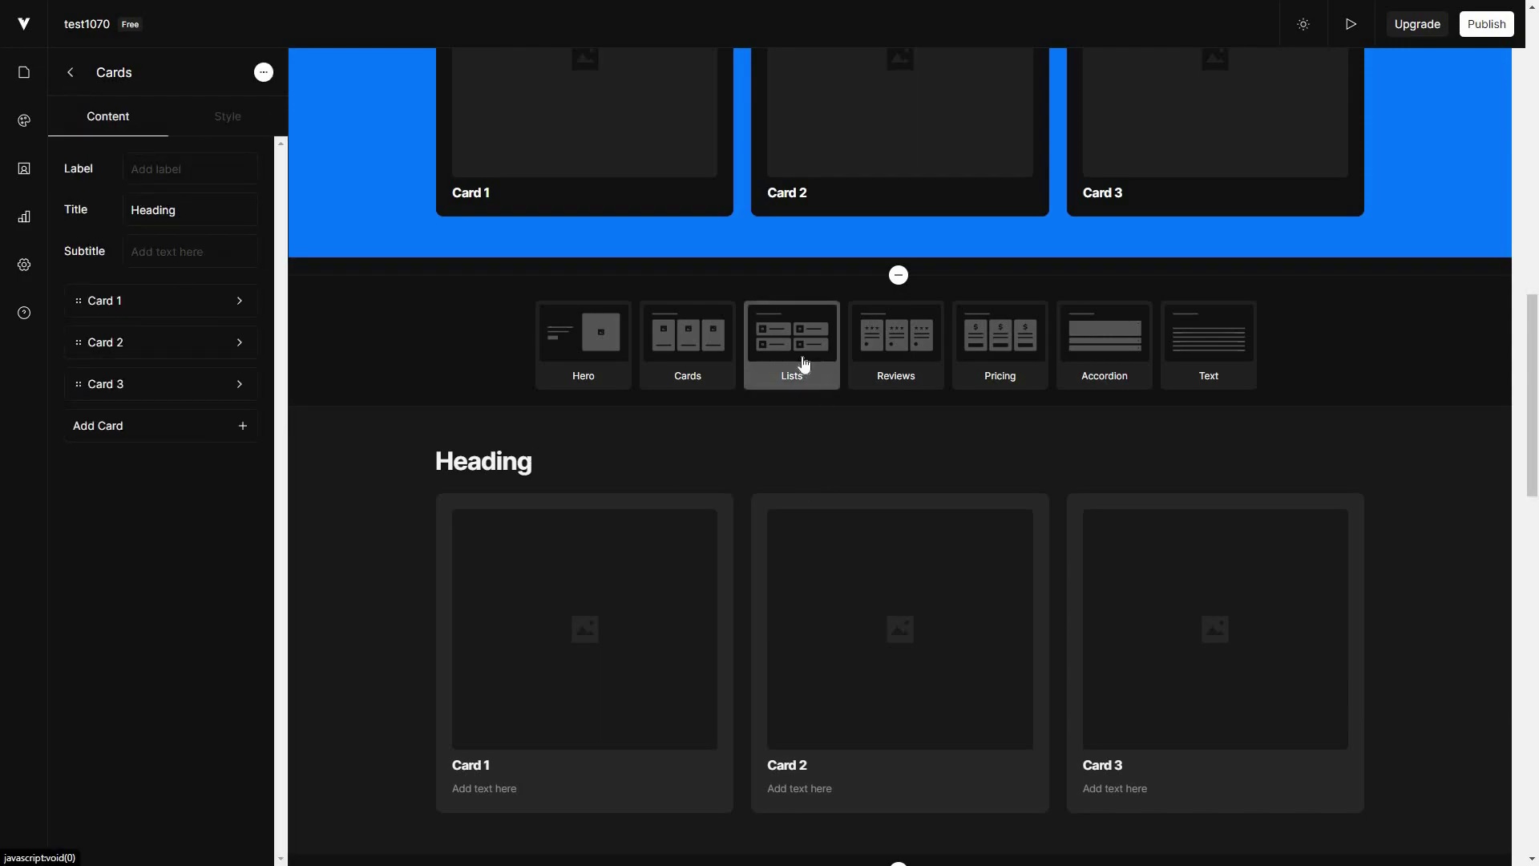
Insert Lists, Reviews, Pricing, Accordion and Text sections one after another below the Features section
left_click(804, 363)
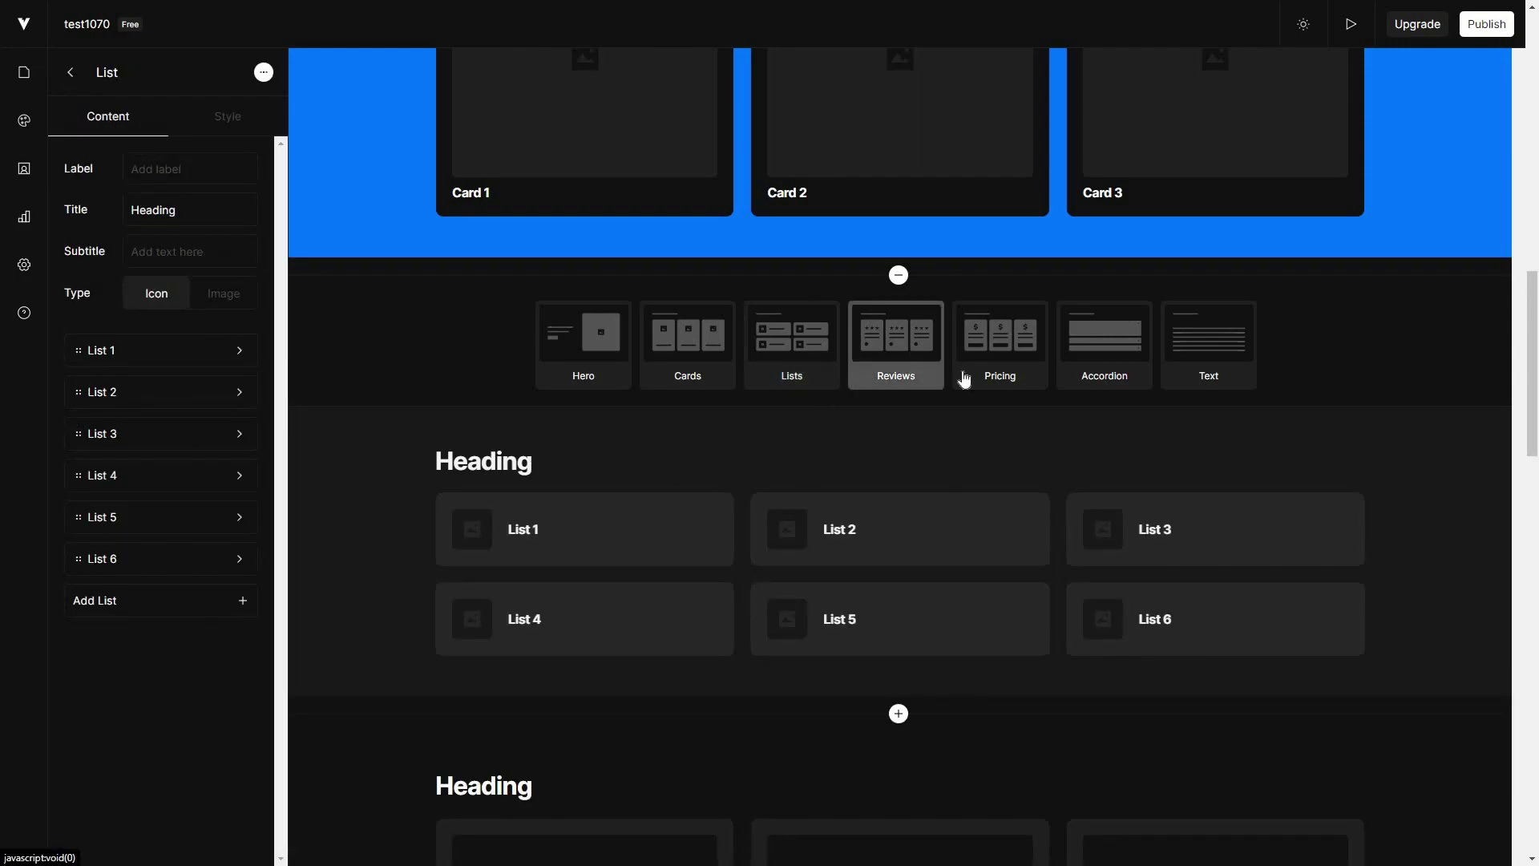
left_click(903, 349)
left_click(1019, 354)
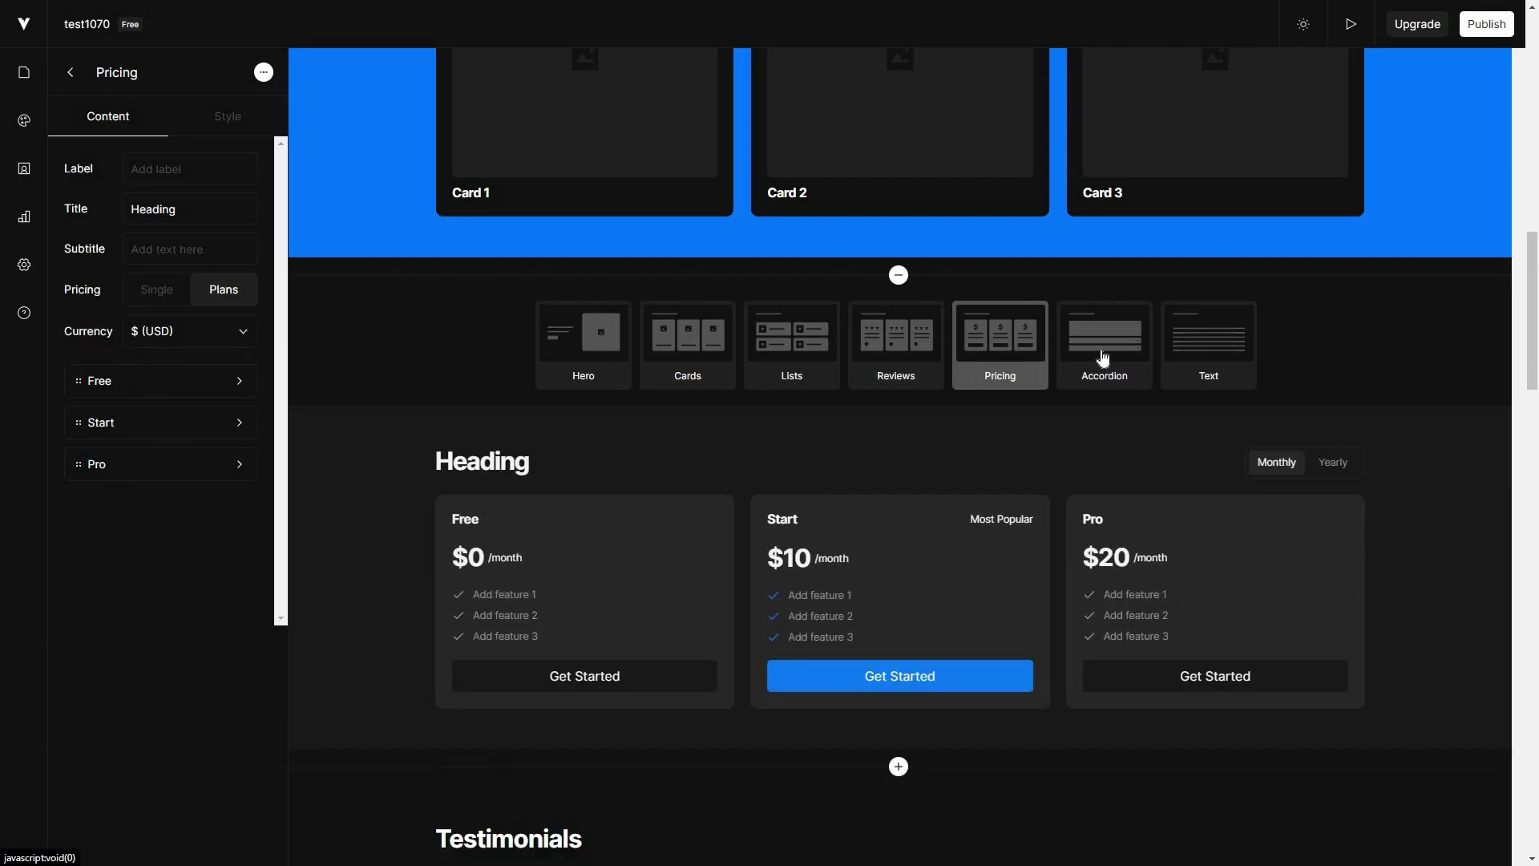
left_click(1102, 358)
left_click(1214, 352)
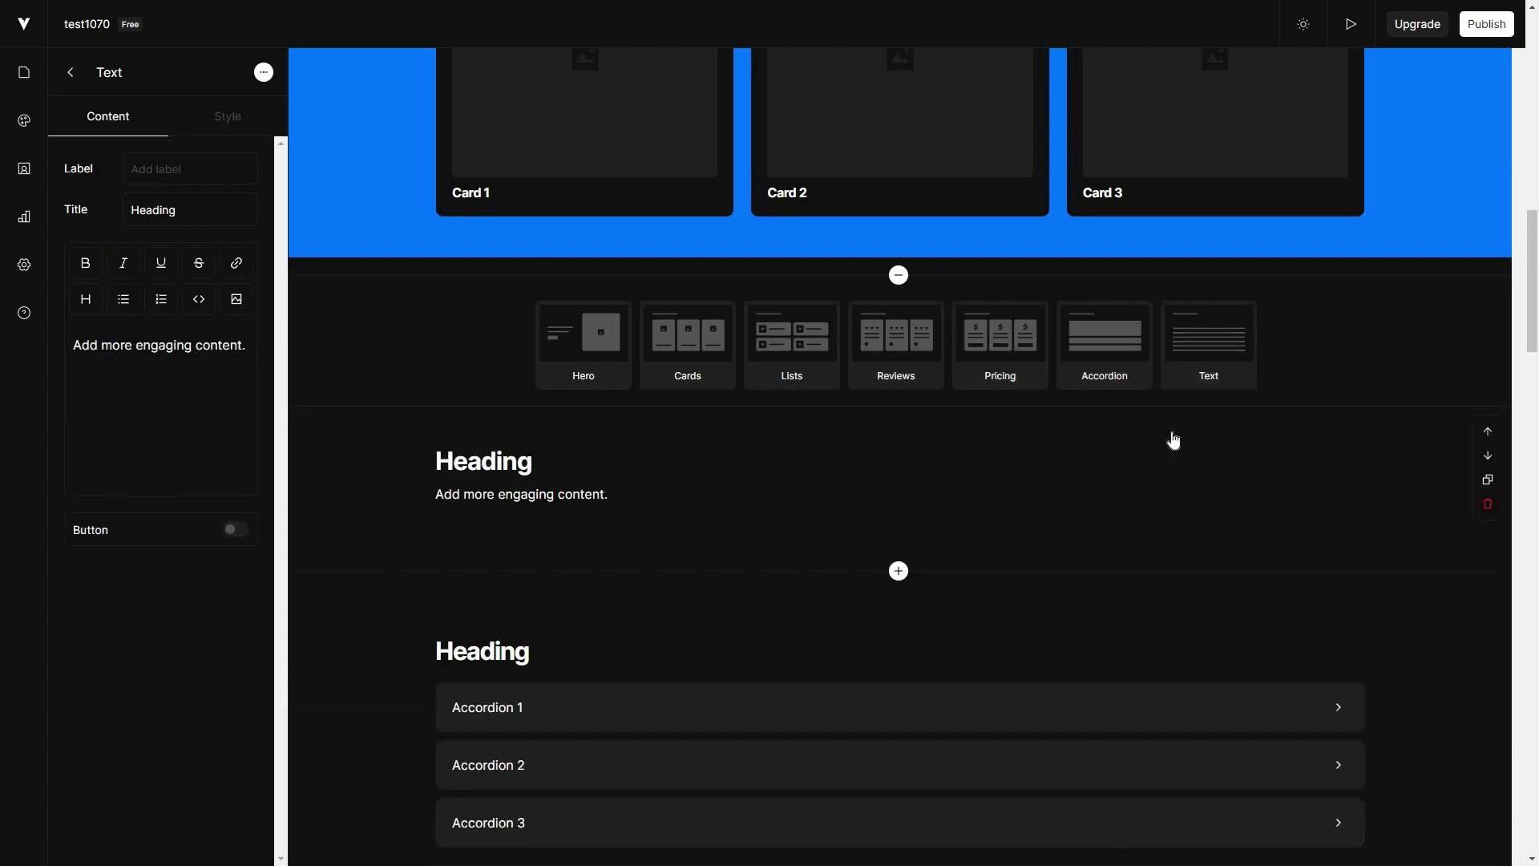
Delete the newly added Text section and return to the list of pages
left_click(1488, 503)
left_click(800, 508)
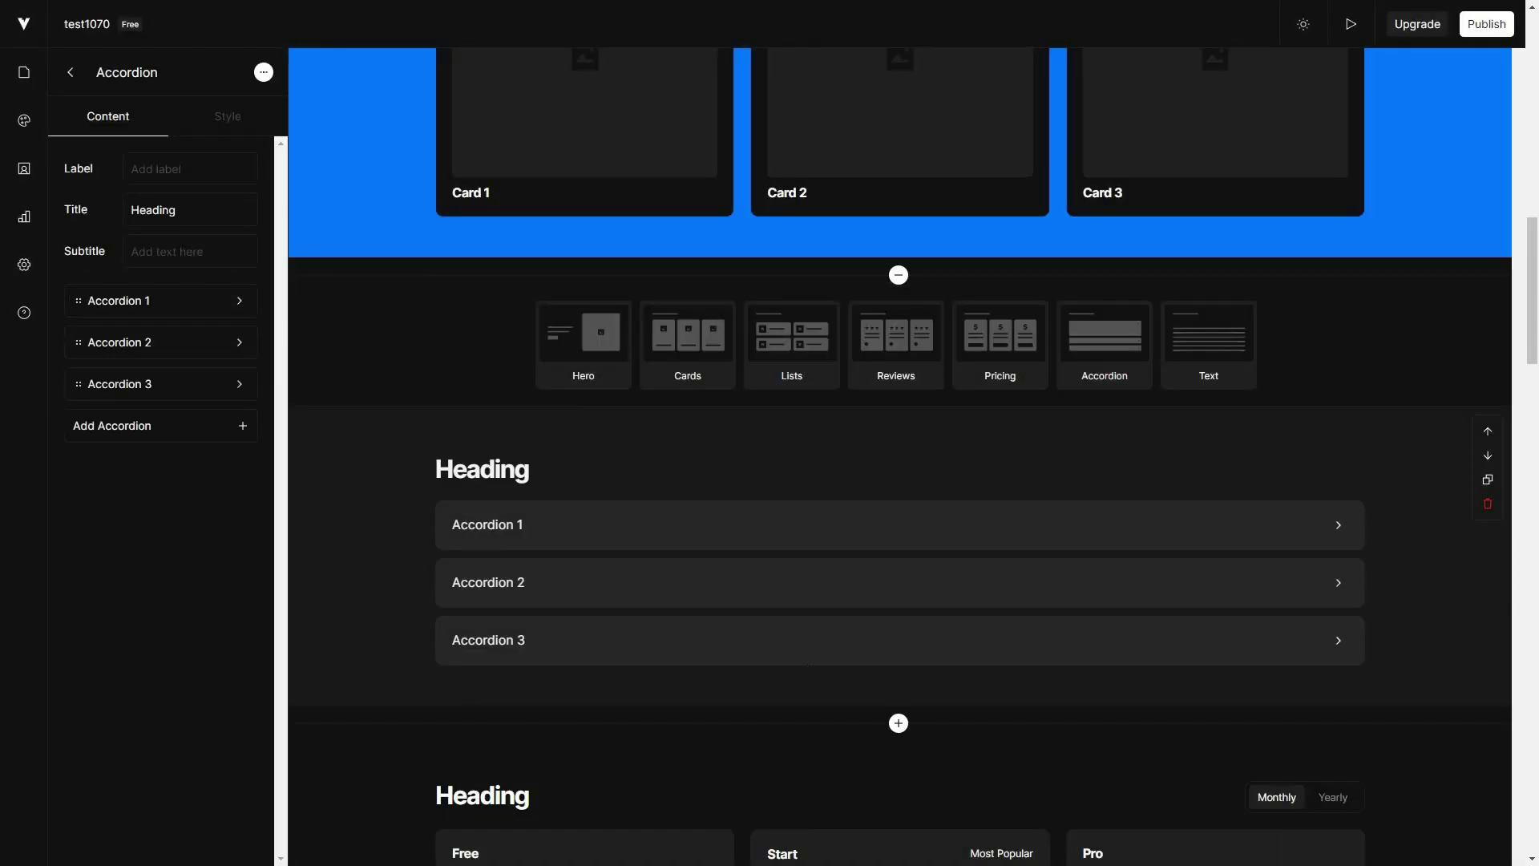
left_click(79, 74)
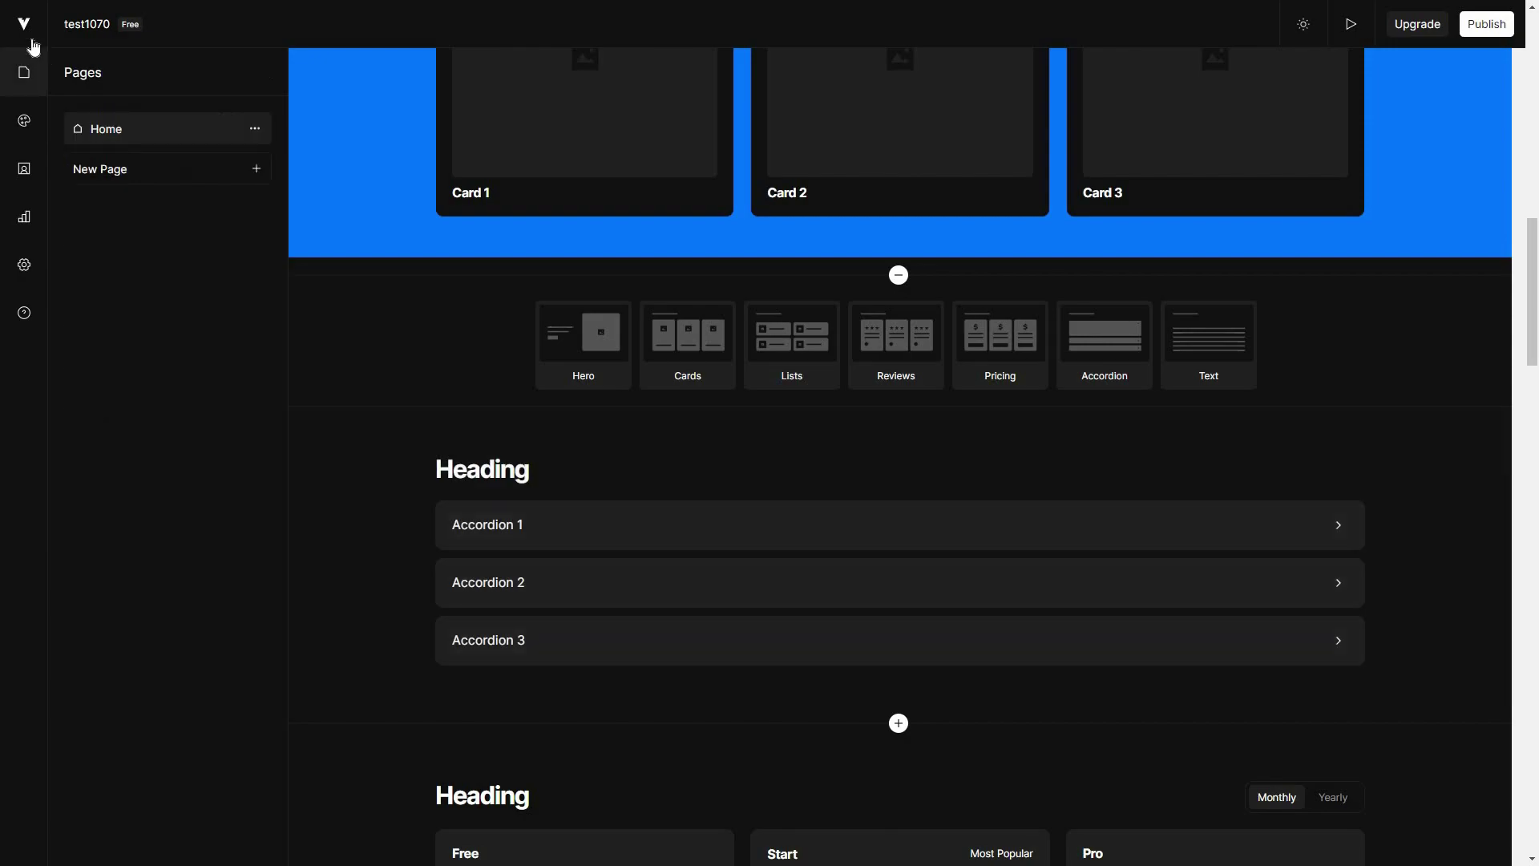
Leave the site editor, browse the available website templates and return to the dashboard
left_click(26, 28)
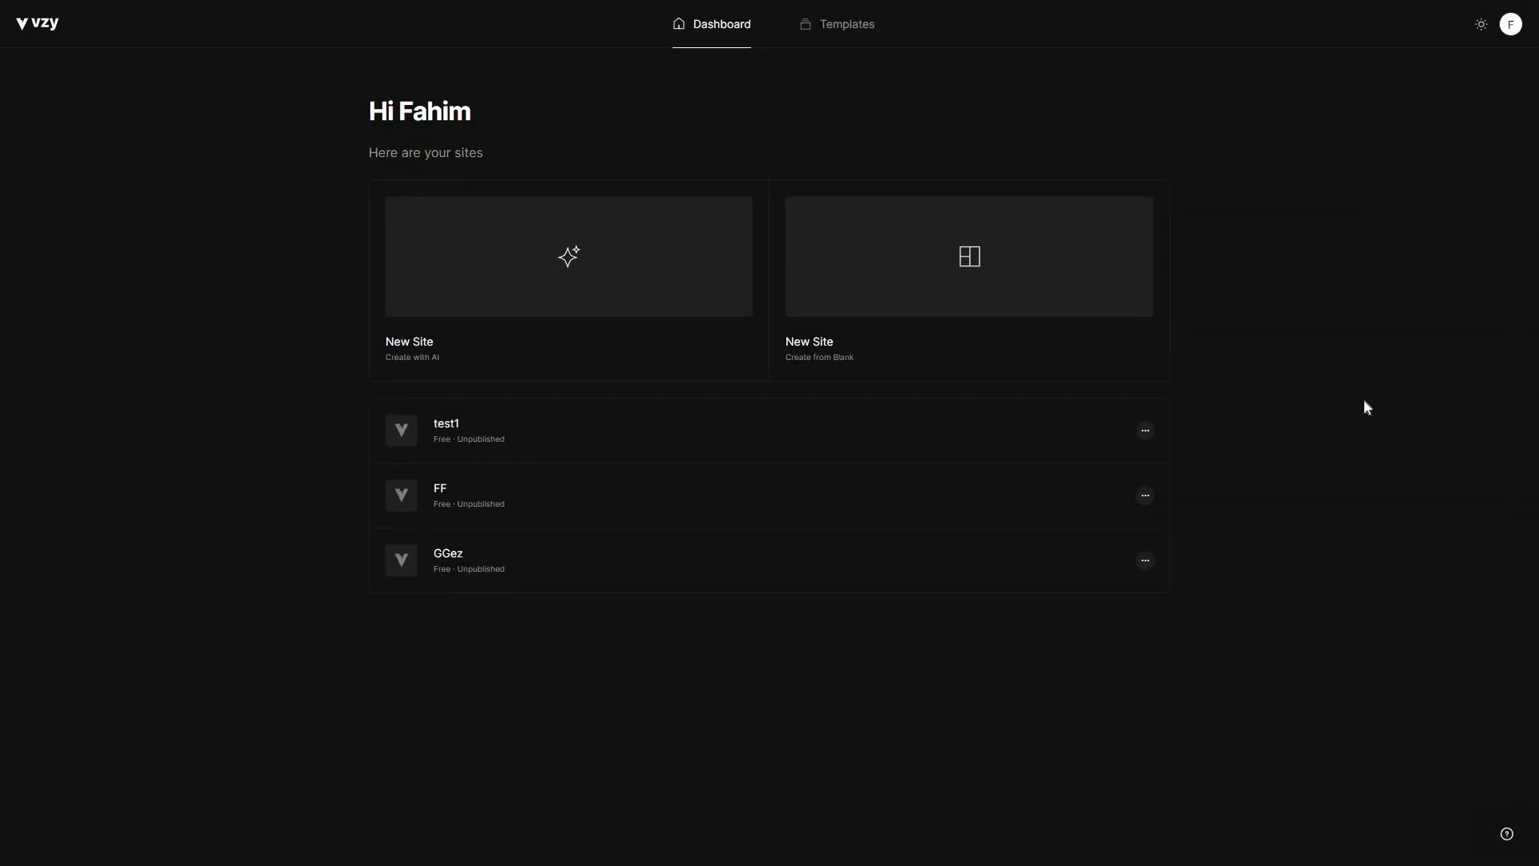
left_click(841, 29)
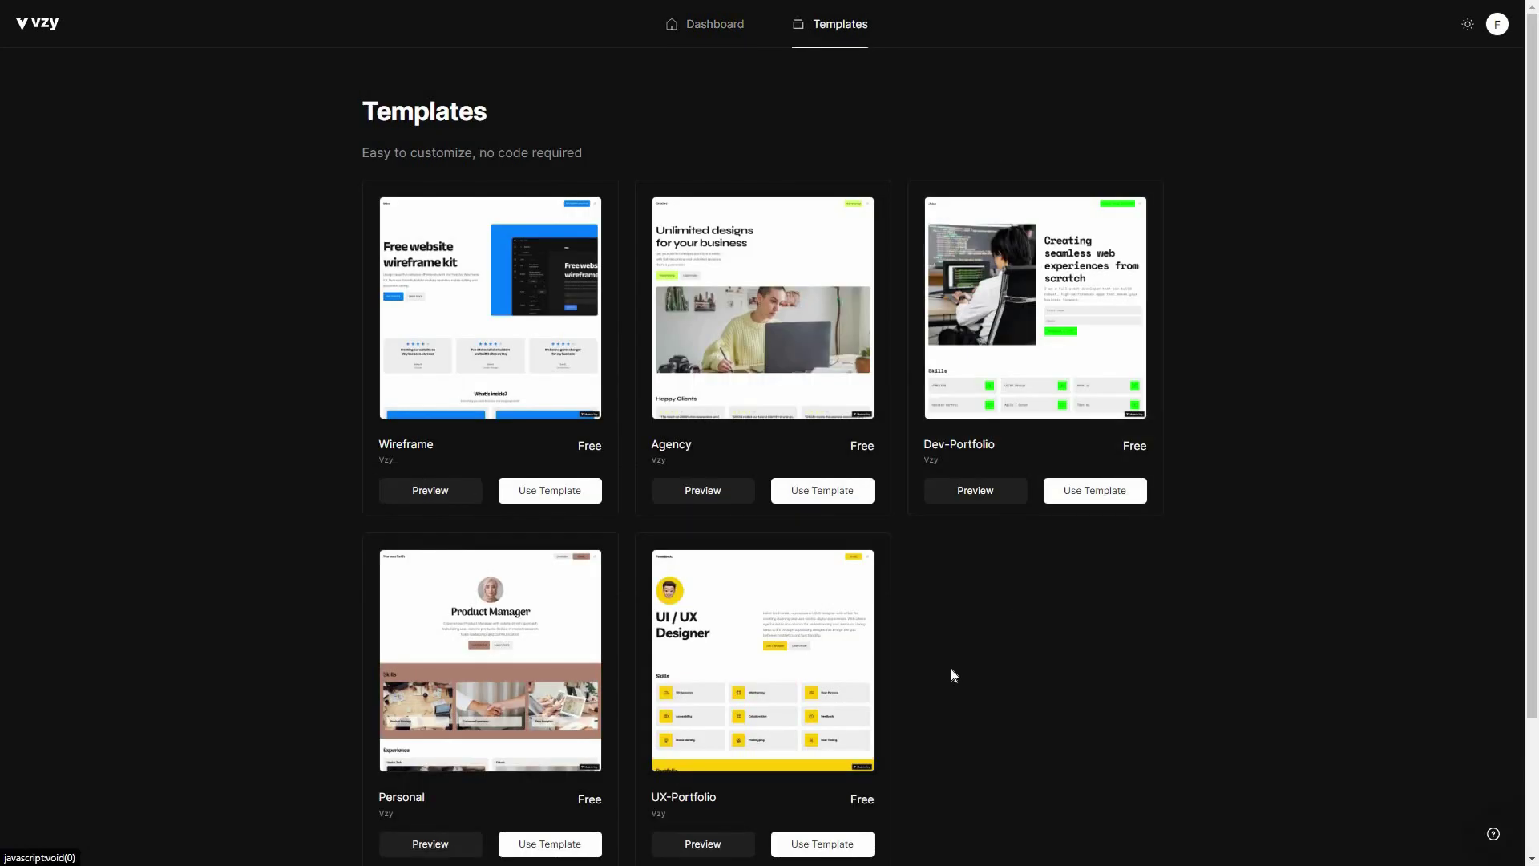
scroll(1105, 666, "down", 2)
scroll(1104, 675, "up", 1)
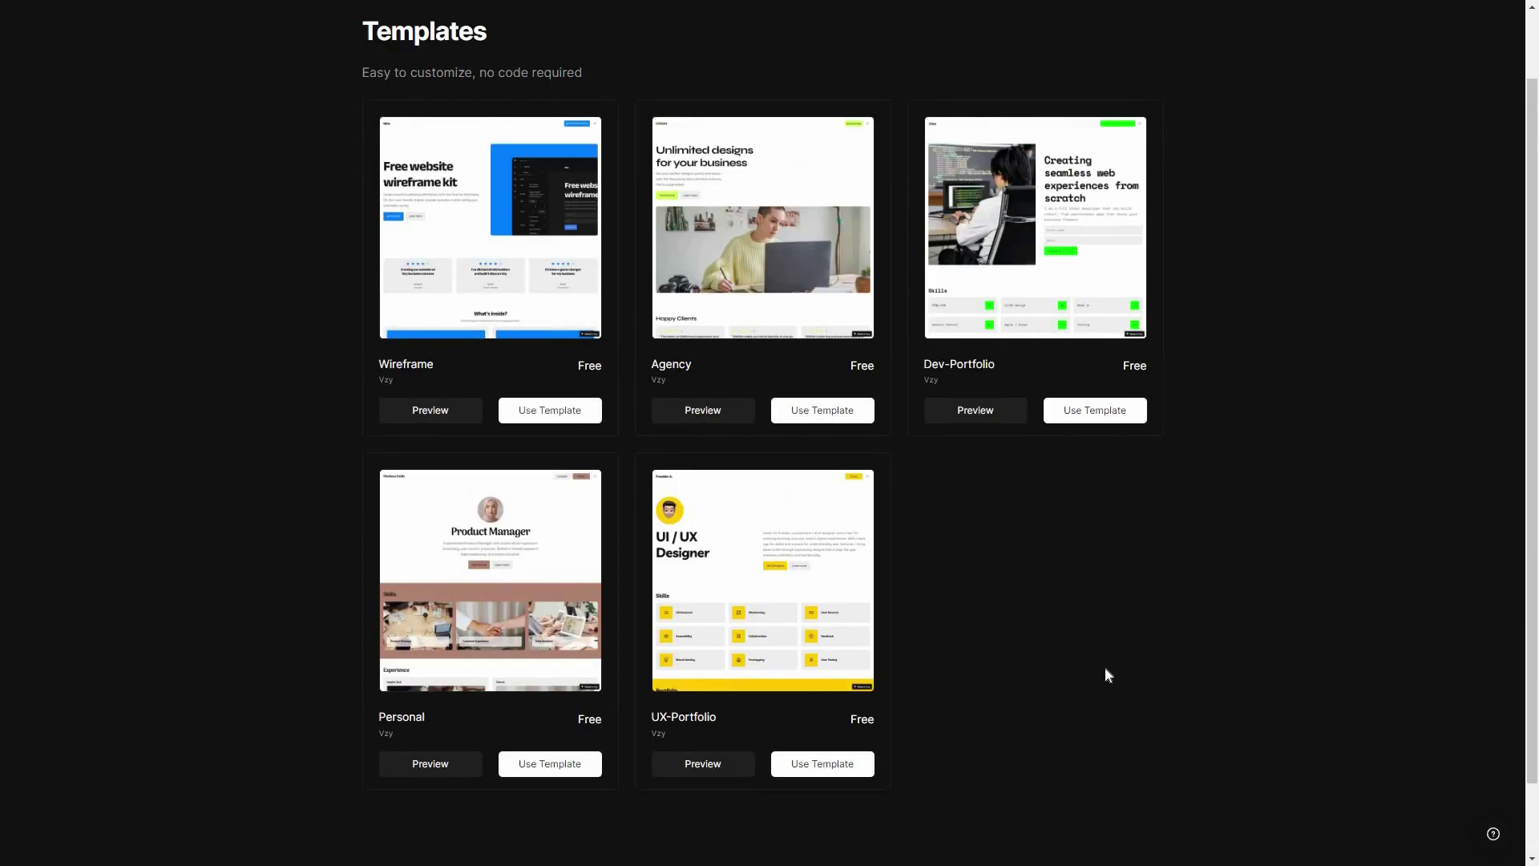
scroll(1106, 675, "up", 1)
left_click(708, 26)
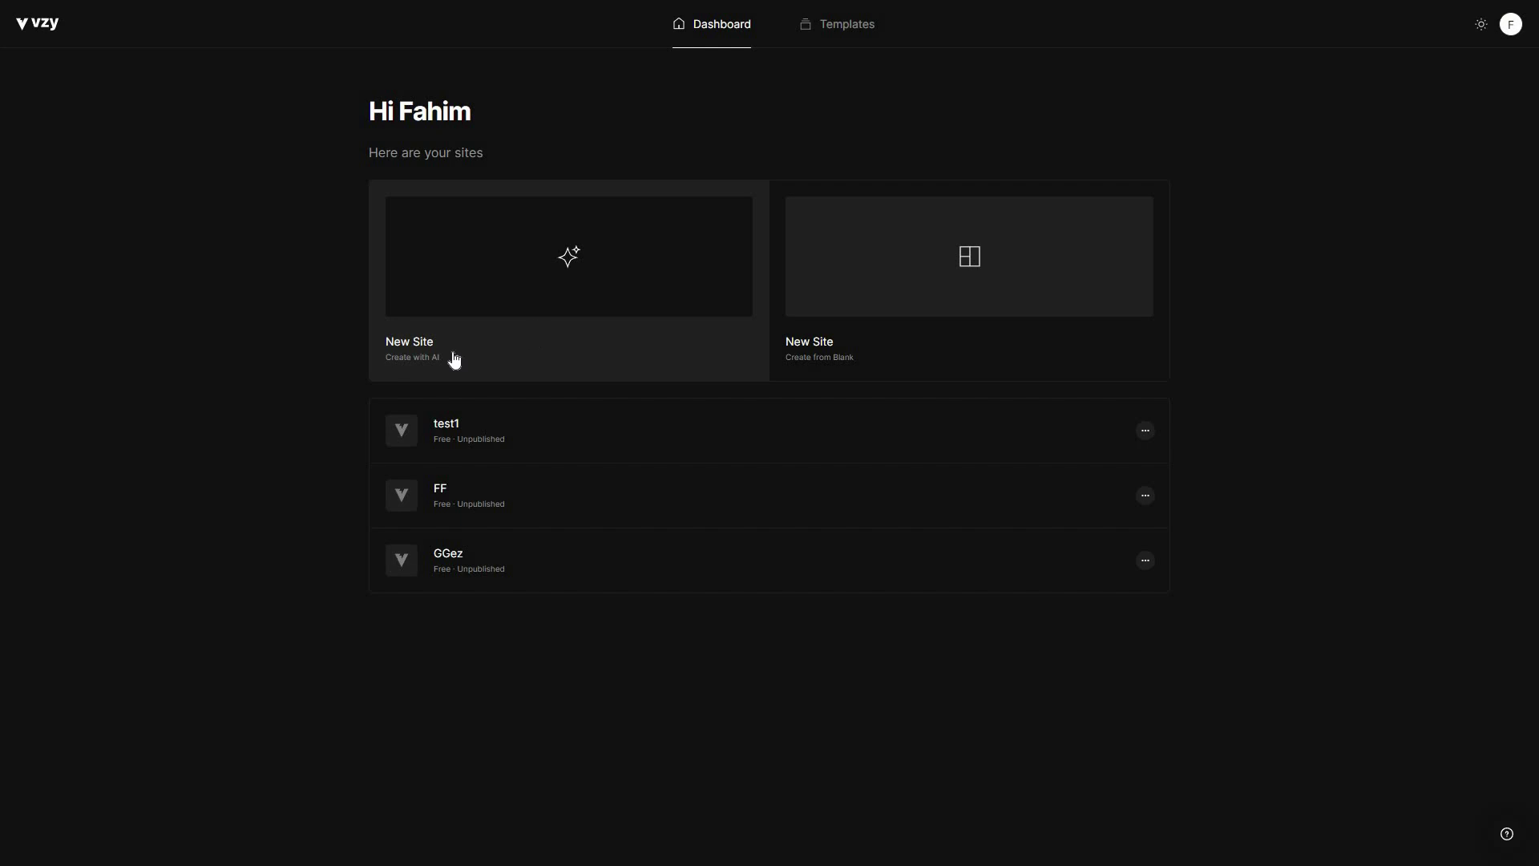
Start a new AI-created site with the business name SaaS Ltd Deals and the business type Technology
left_click(531, 309)
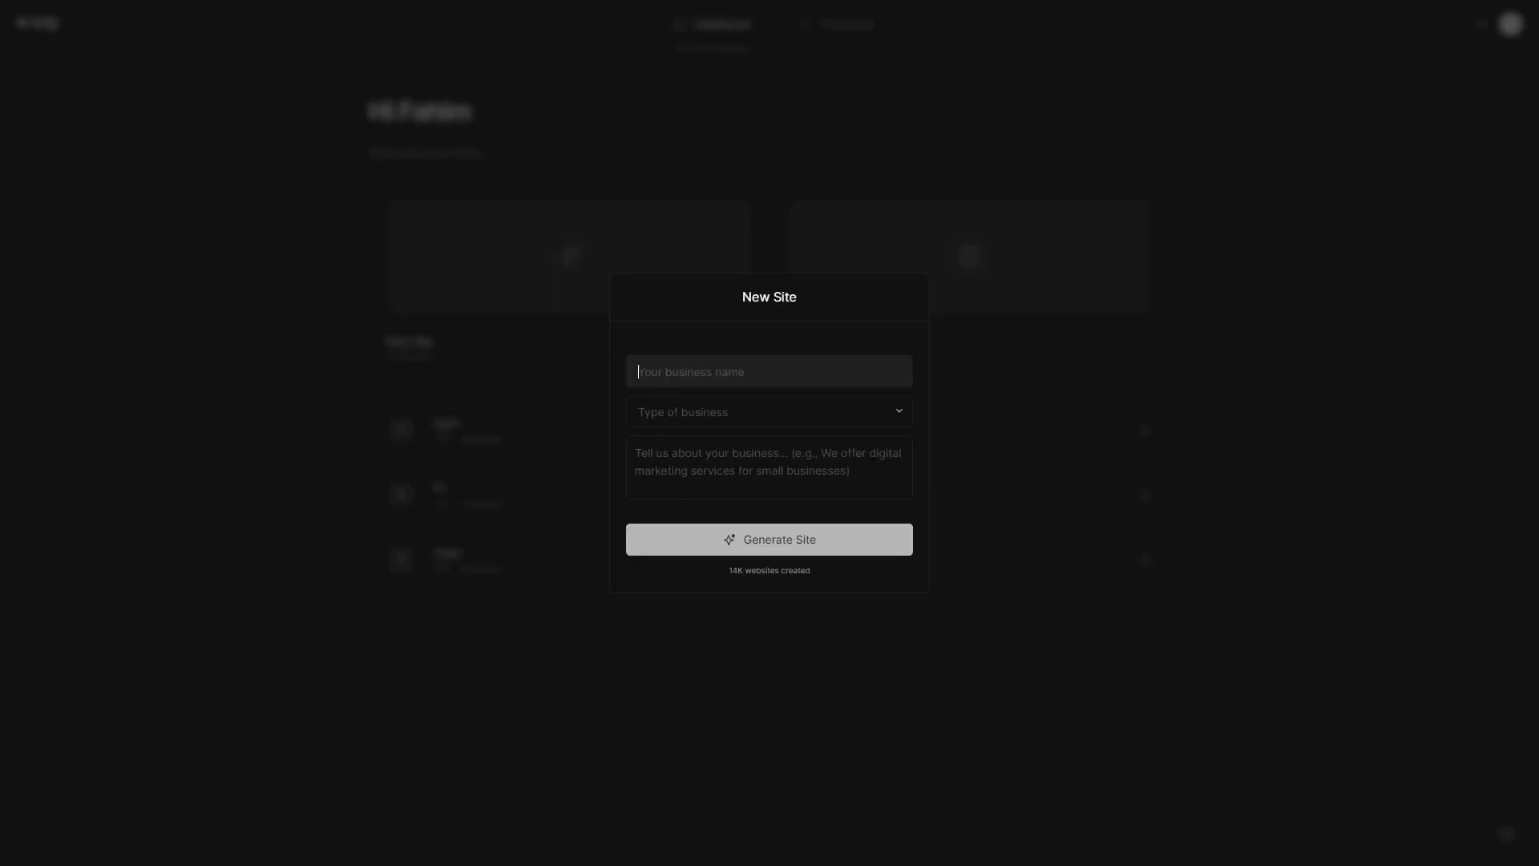
left_click(708, 358)
type("SaaS Ltd Deals")
left_click(889, 412)
scroll(906, 480, "down", 6)
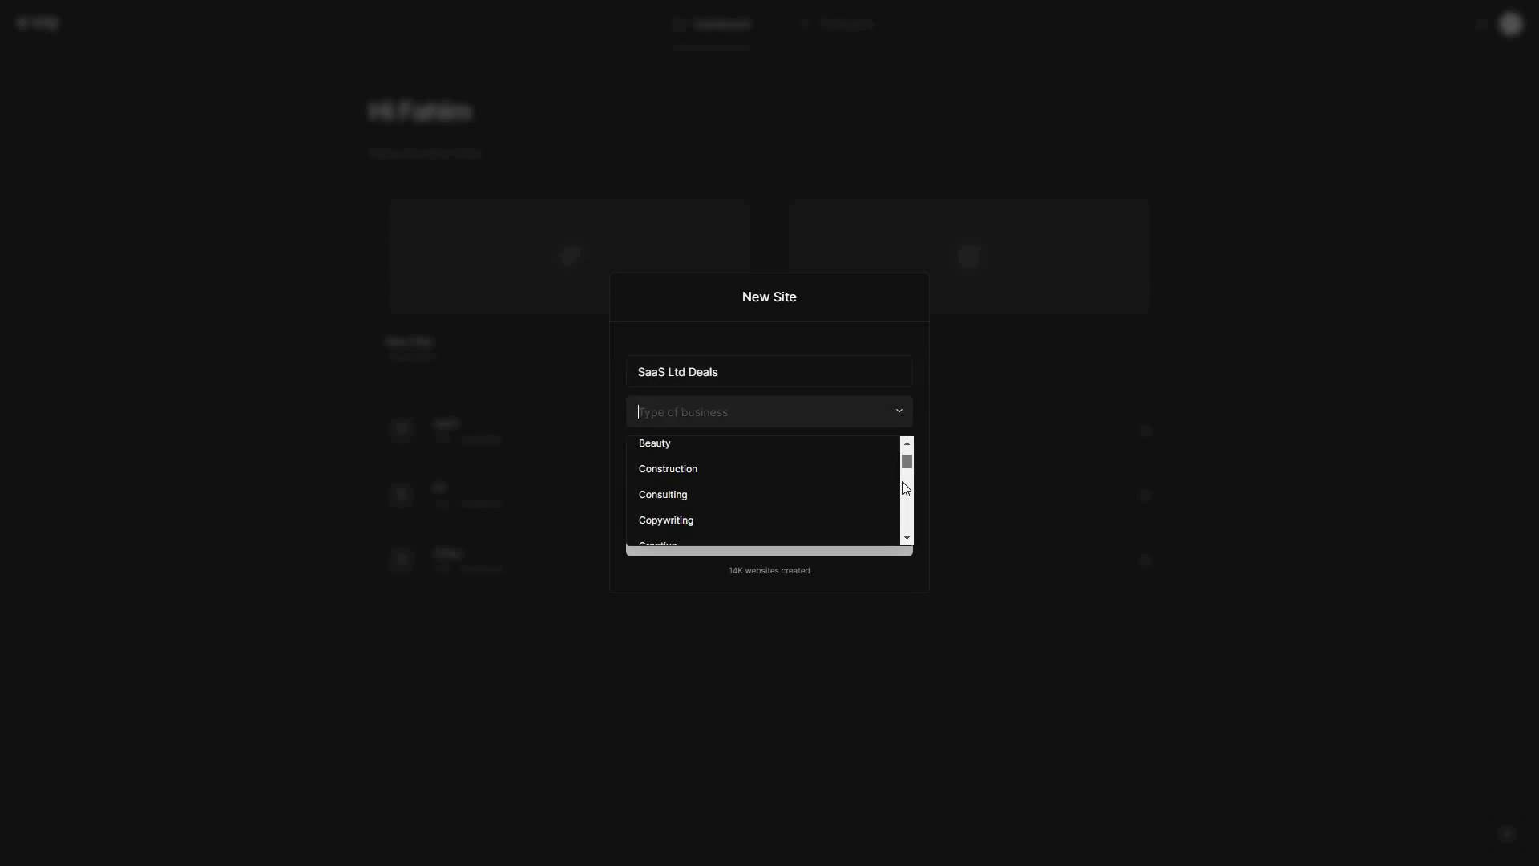
scroll(776, 467, "down", 4)
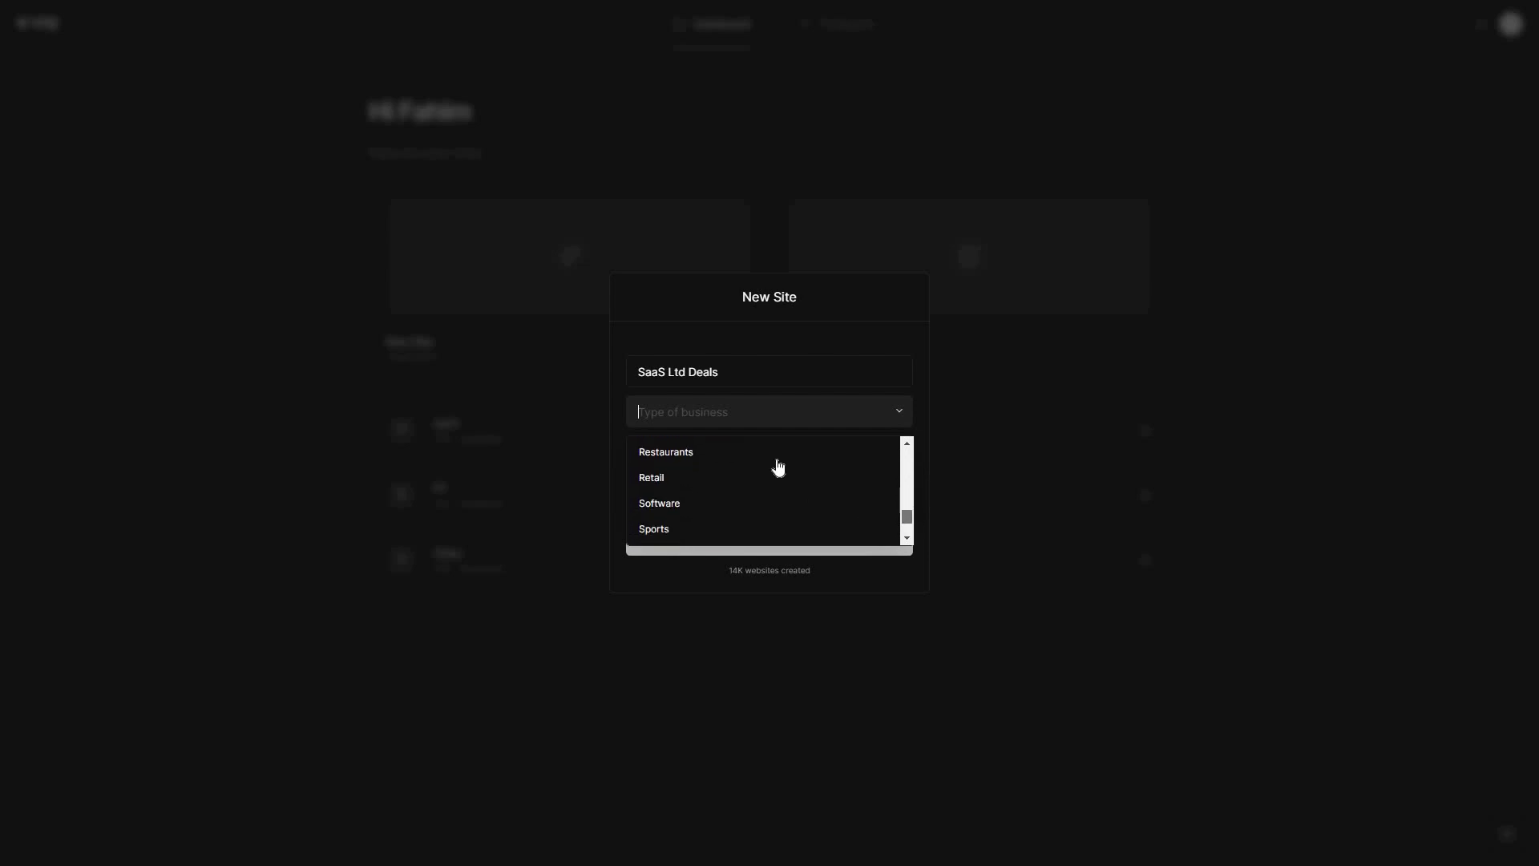
left_click(746, 453)
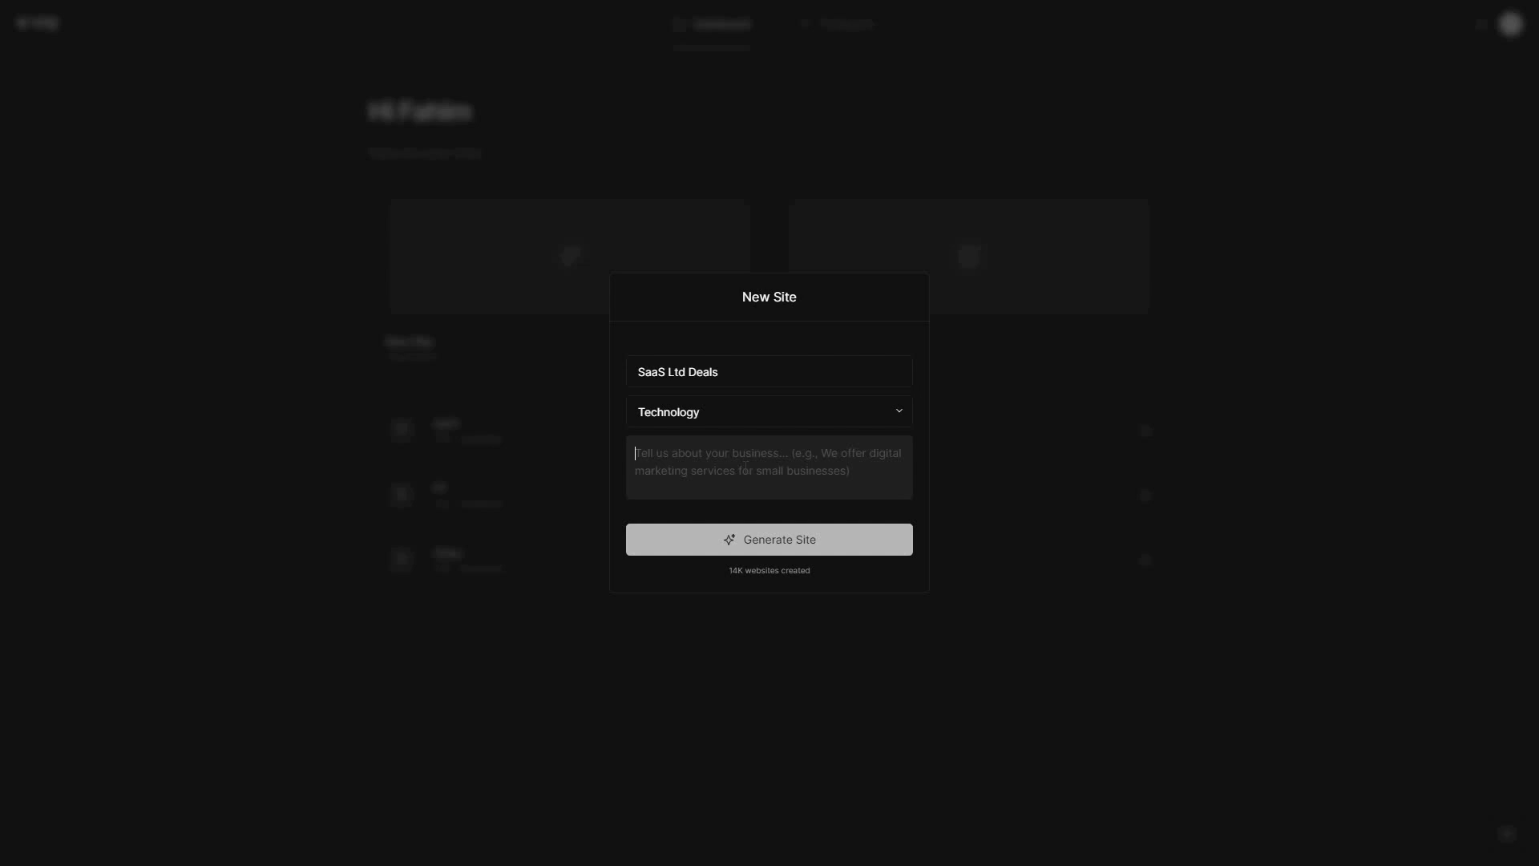
Describe the business as "At SaaS LTD Deals, our mission is to serve startups and individuals seeking affordable SaaS solutions." and generate the site
type("At SaaS LTD Deals, our mission is to serve startups and individuals seeking affordable SaaS solutions.")
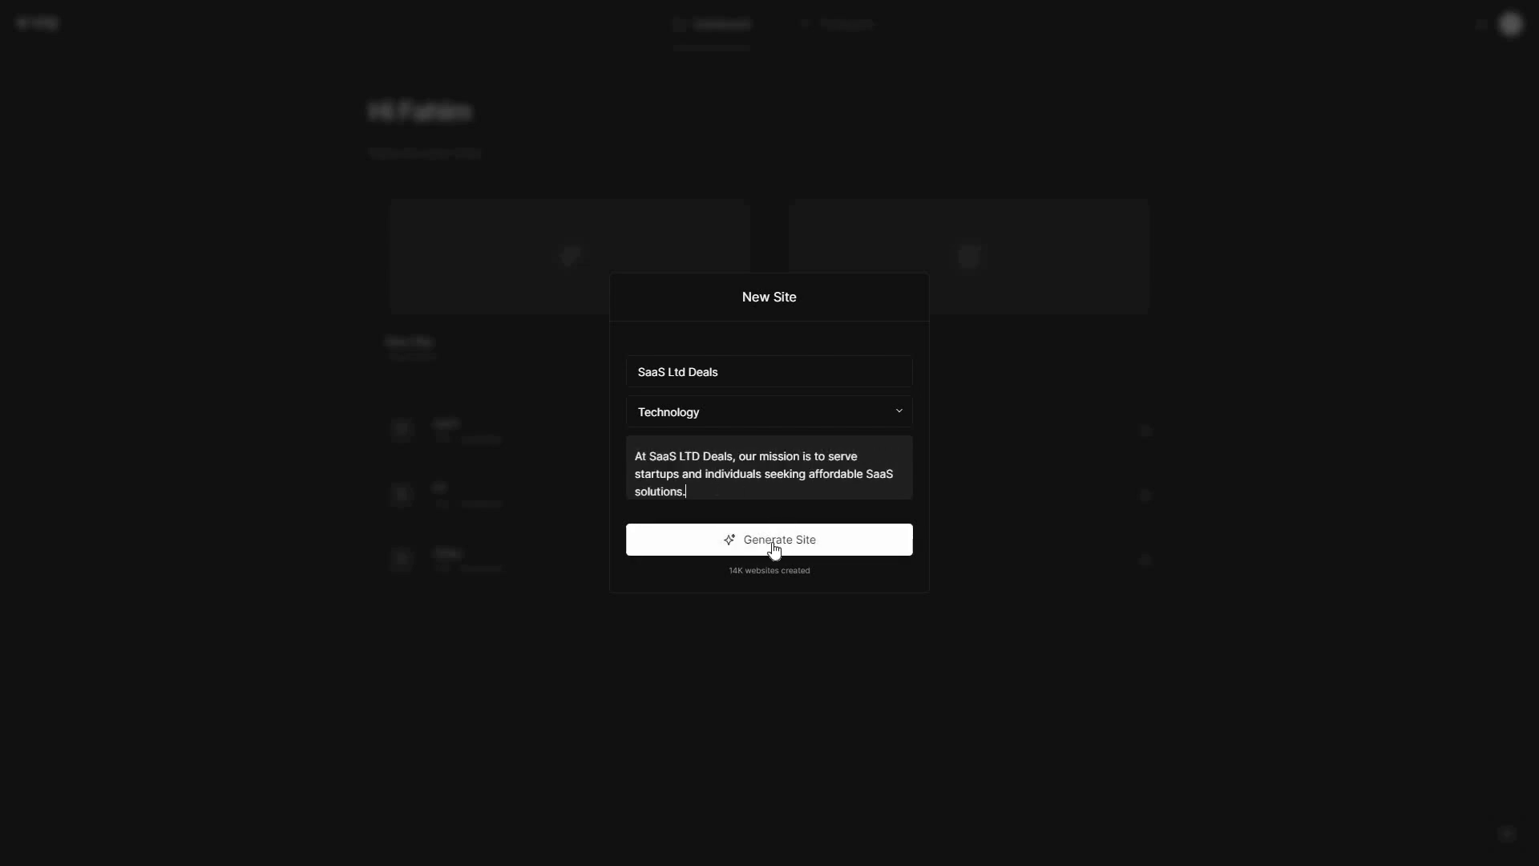
left_click(833, 552)
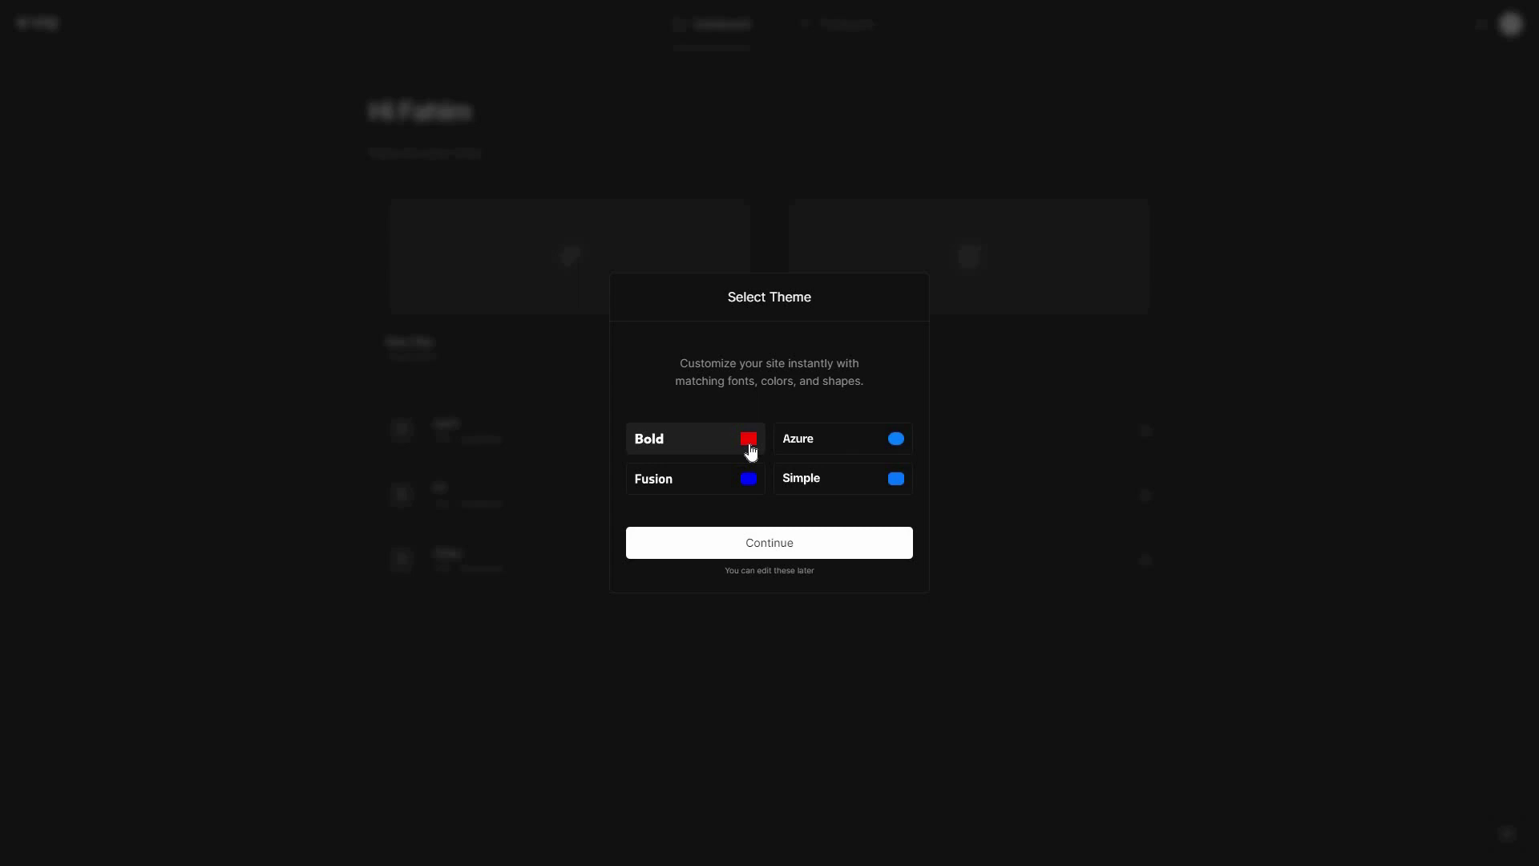
Choose the Fusion theme for the new site and continue to the editor
left_click(720, 488)
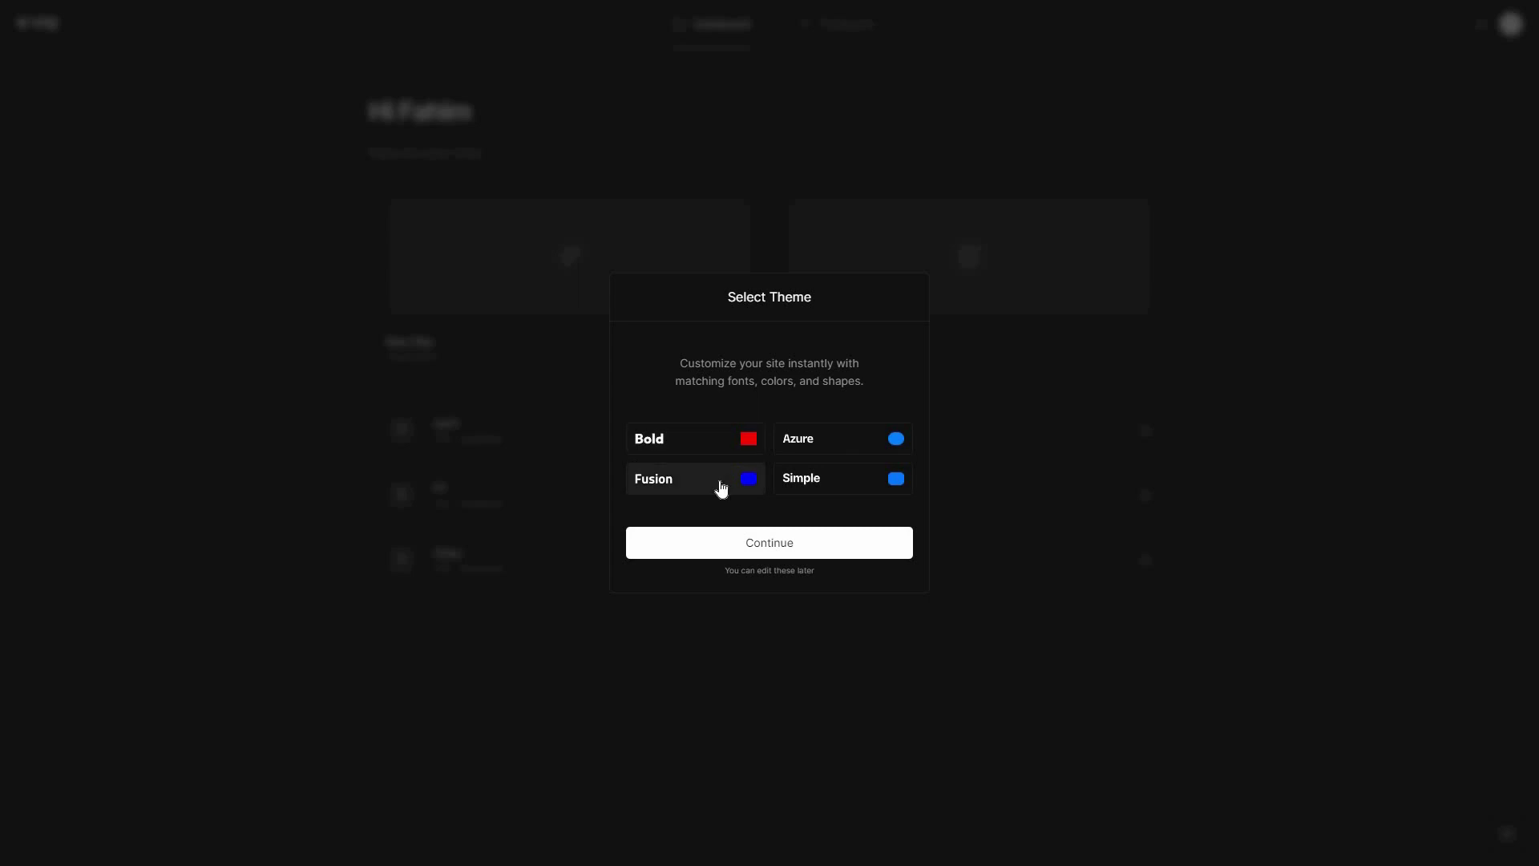
left_click(819, 553)
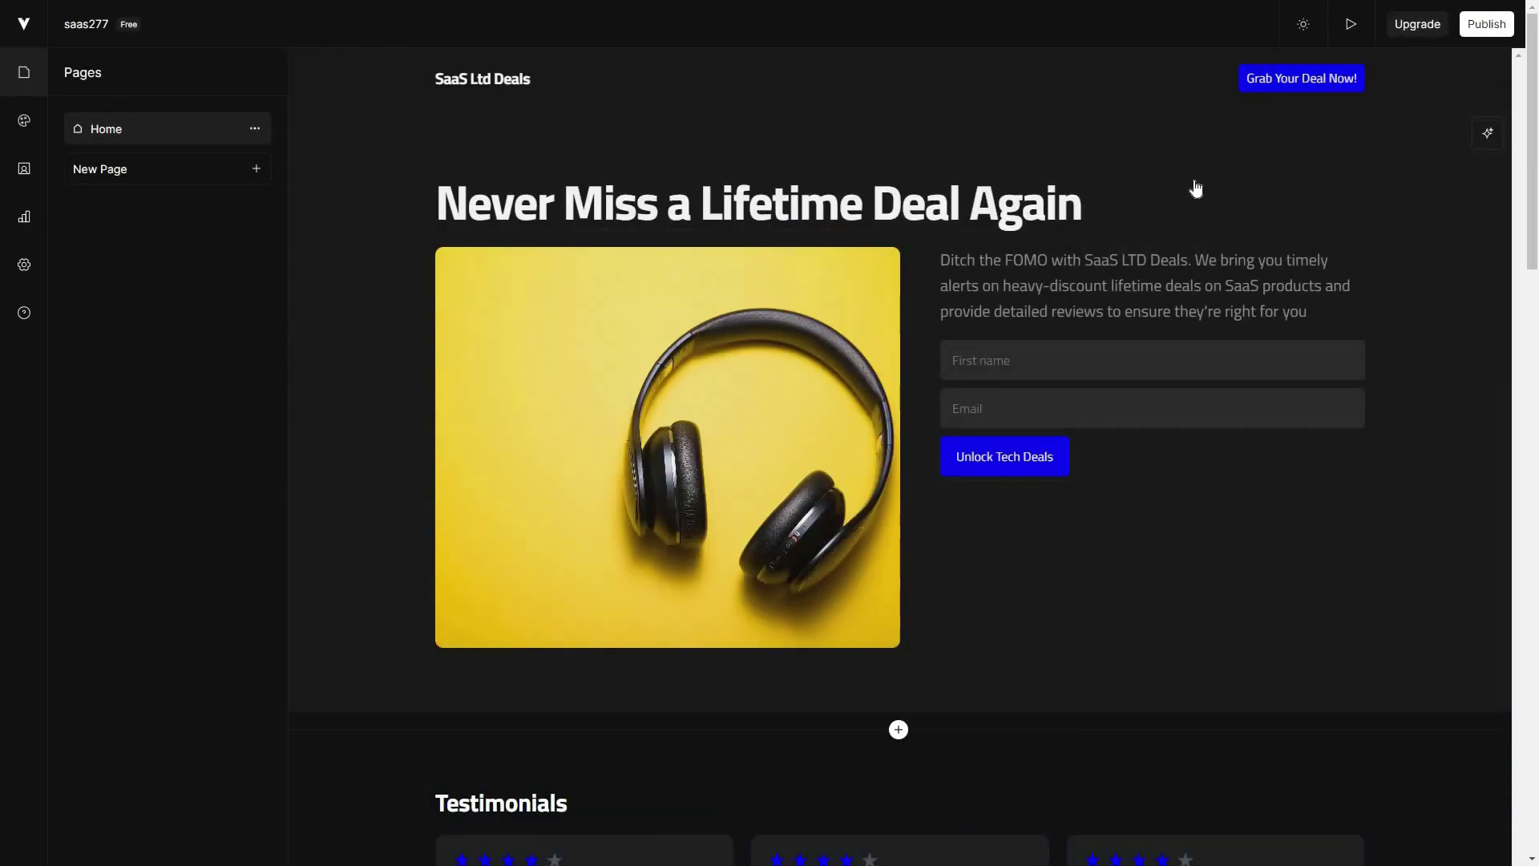
Review all sections of the generated home page, from the banner to the contact form and footer
scroll(1213, 381, "down", 6)
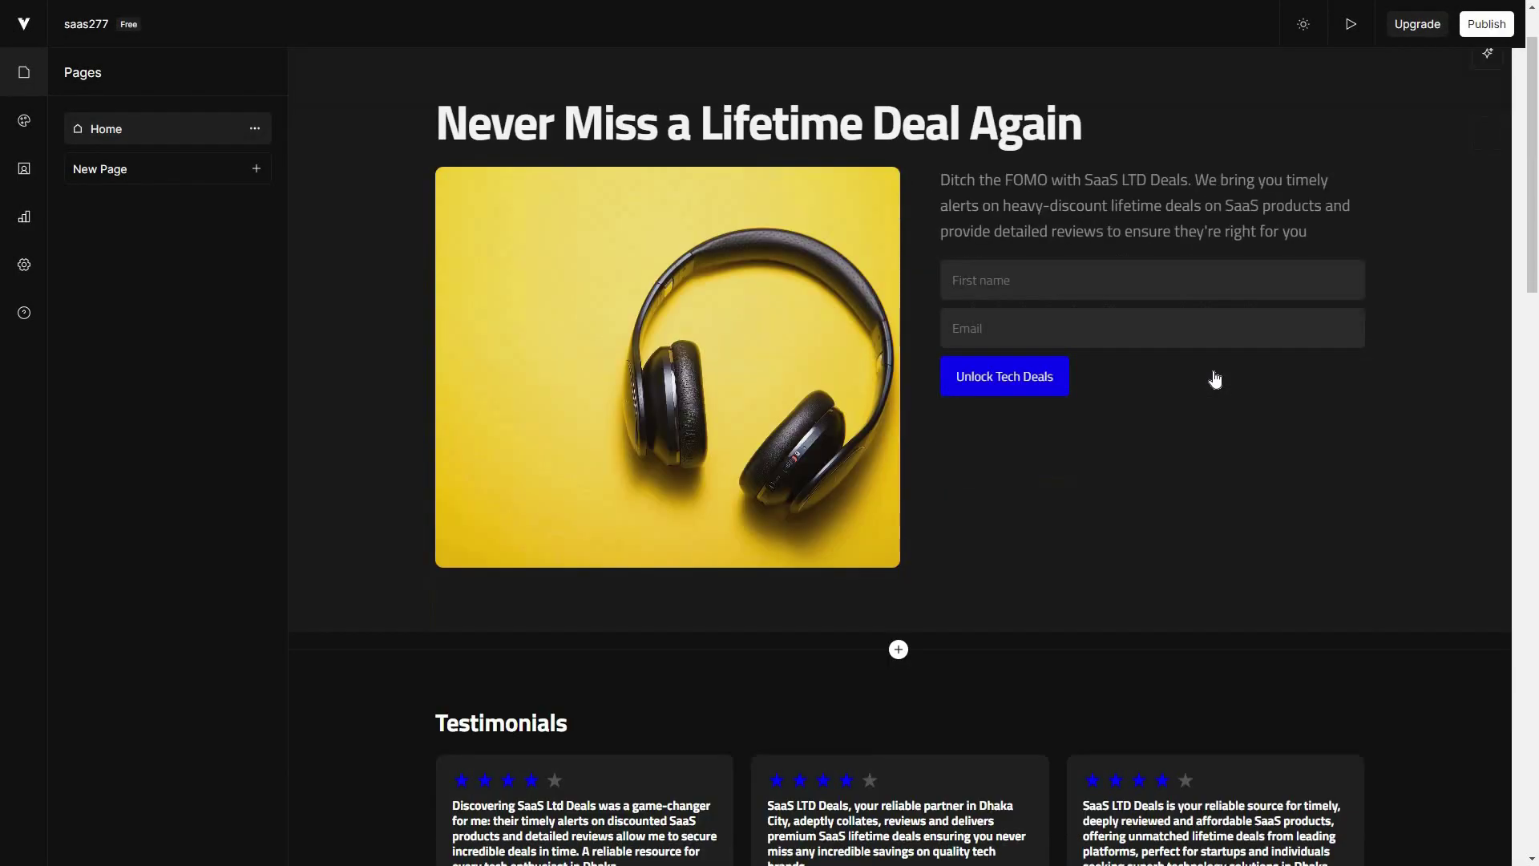
scroll(1161, 390, "down", 13)
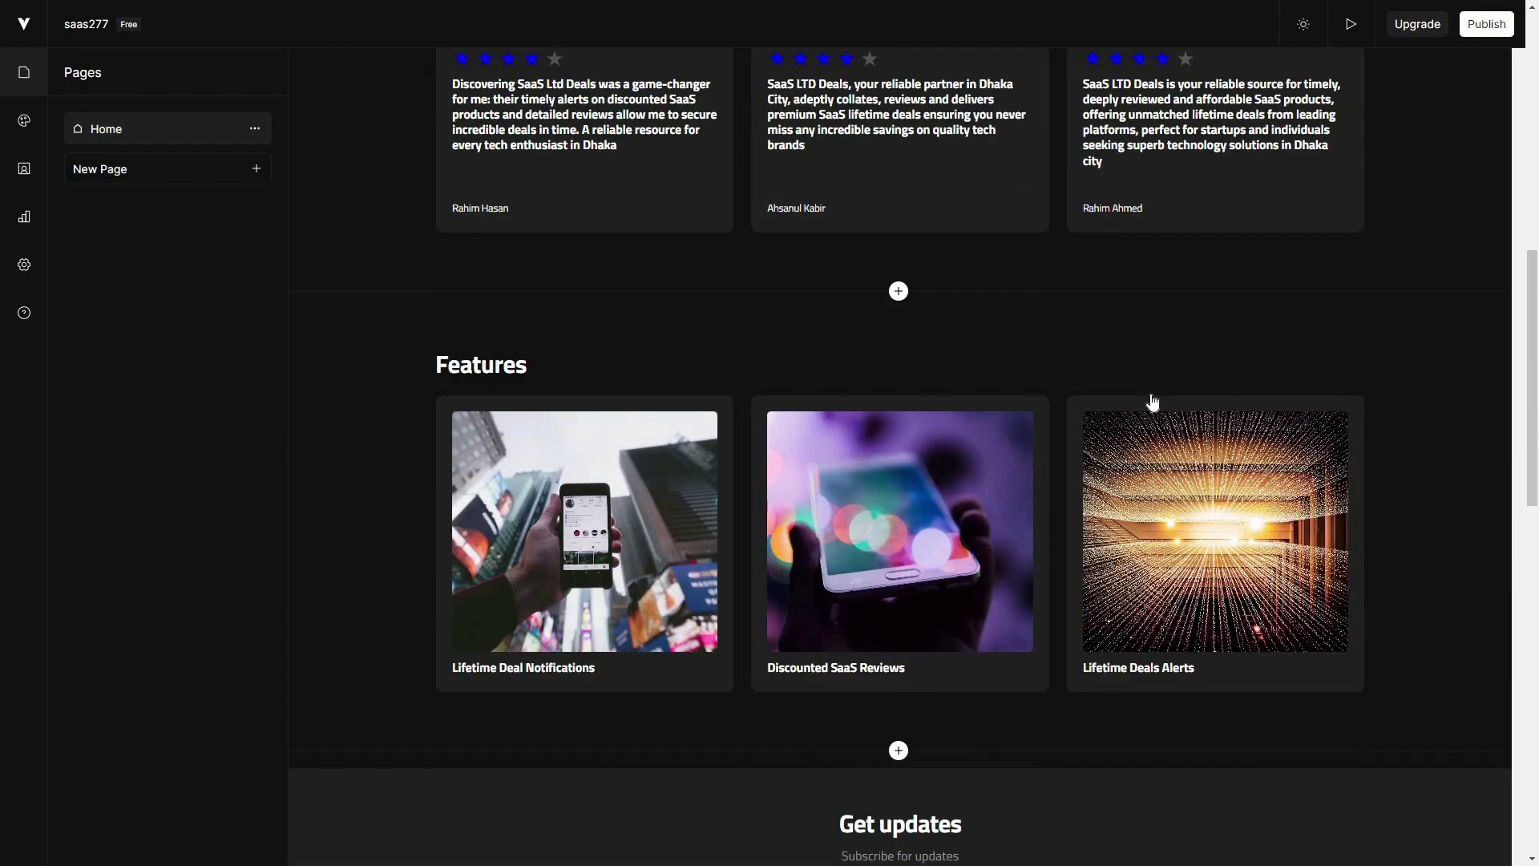
scroll(1154, 420, "down", 6)
scroll(1152, 446, "up", 10)
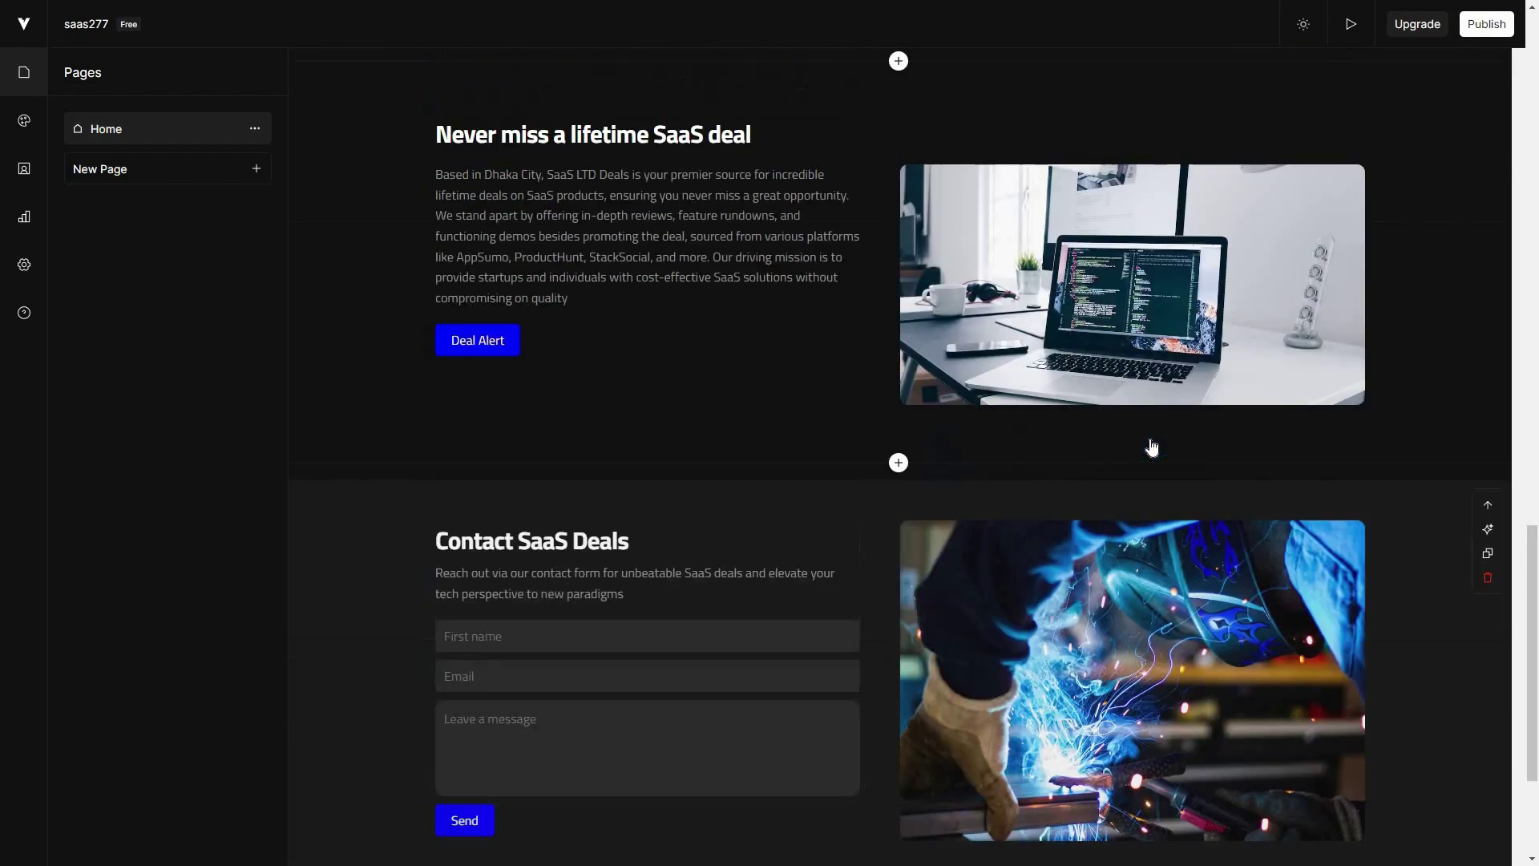
scroll(1151, 446, "up", 13)
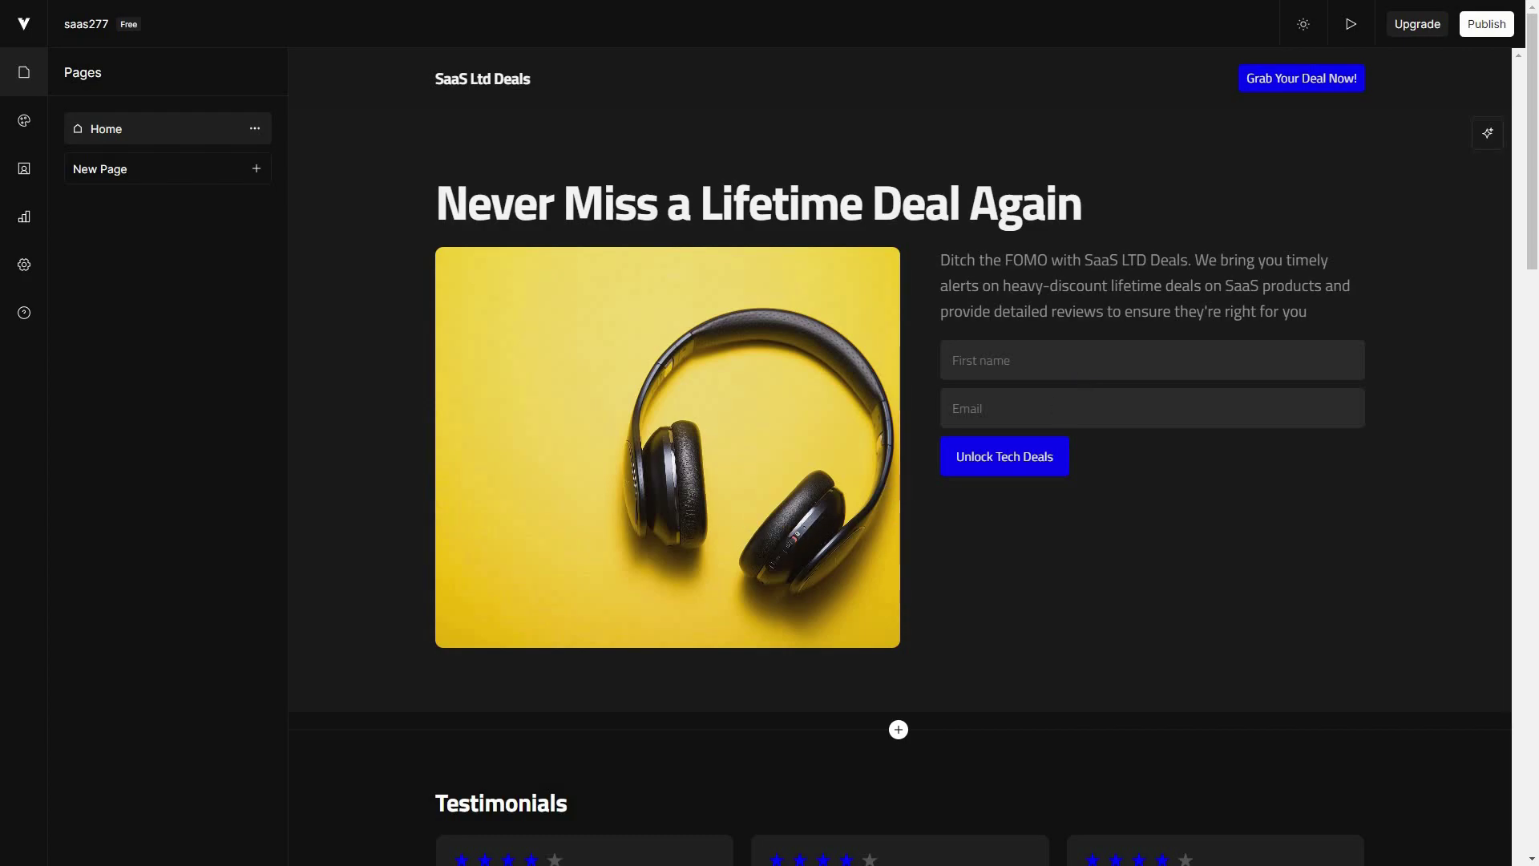
scroll(815, 555, "down", 12)
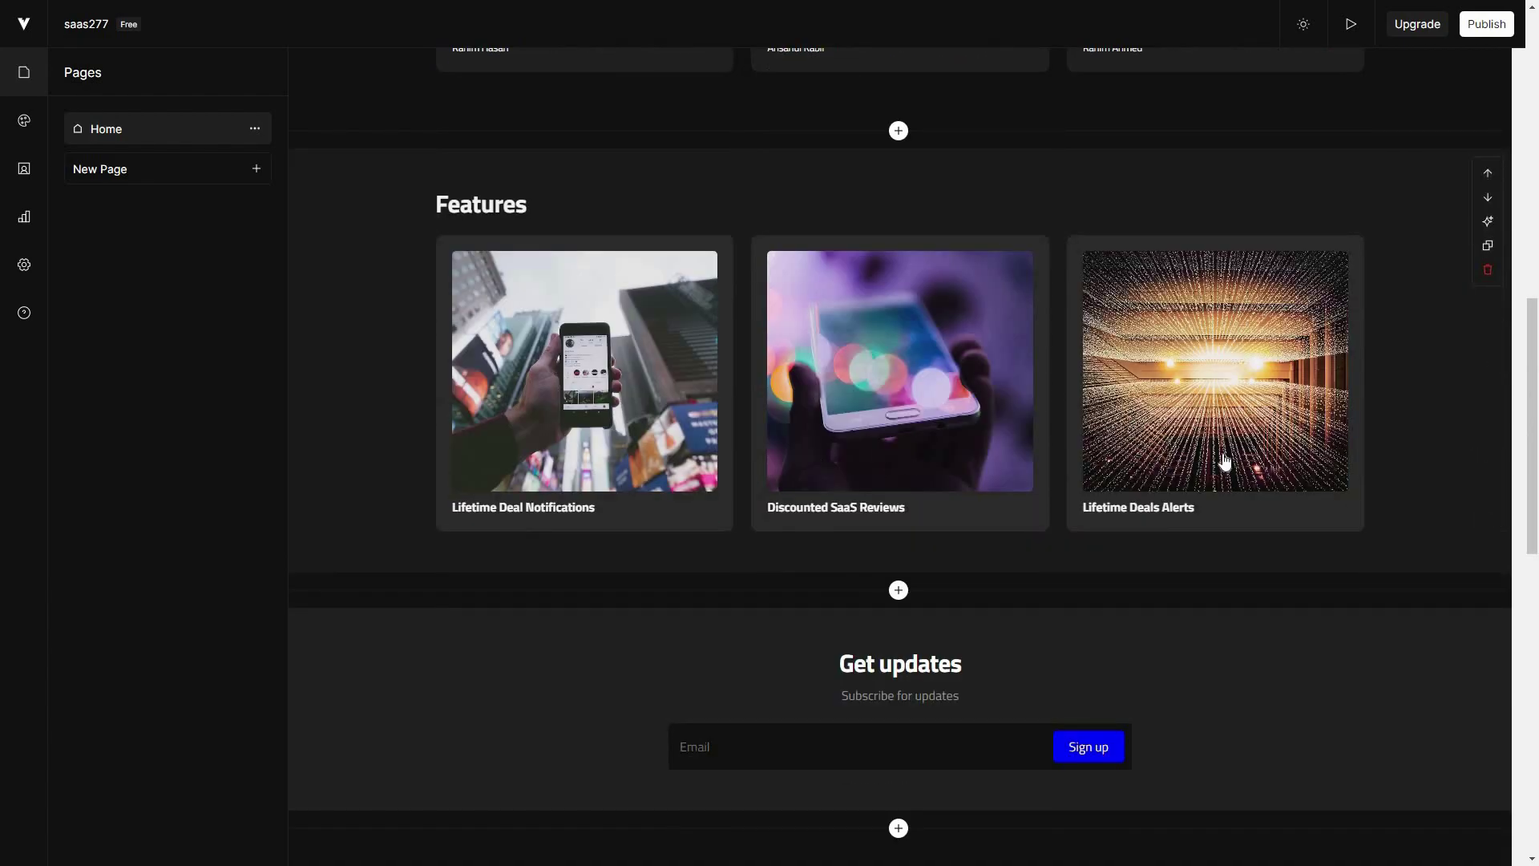
scroll(1224, 460, "down", 12)
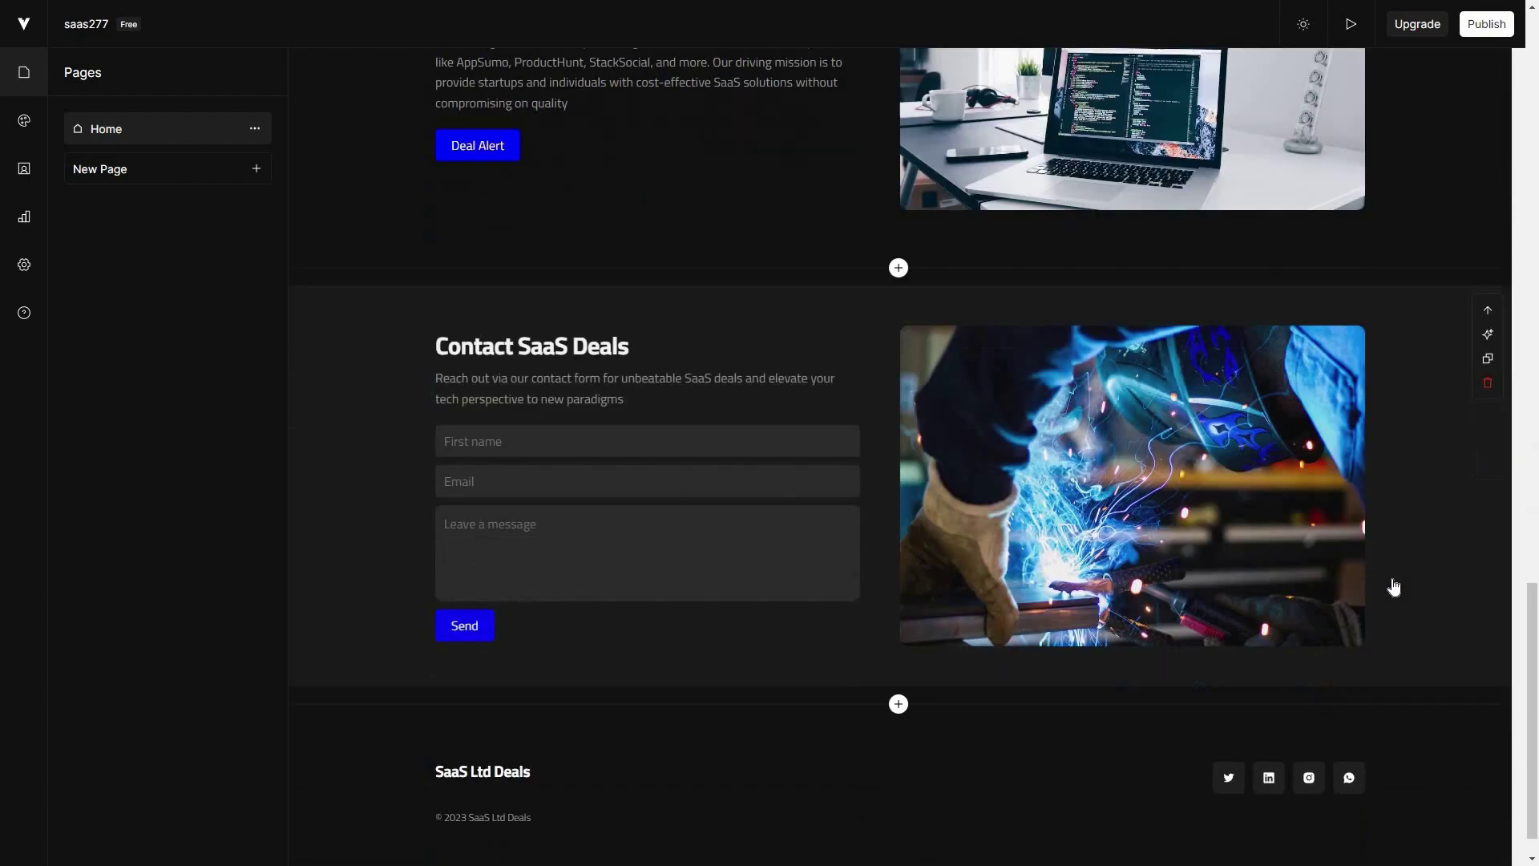
scroll(1393, 588, "up", 6)
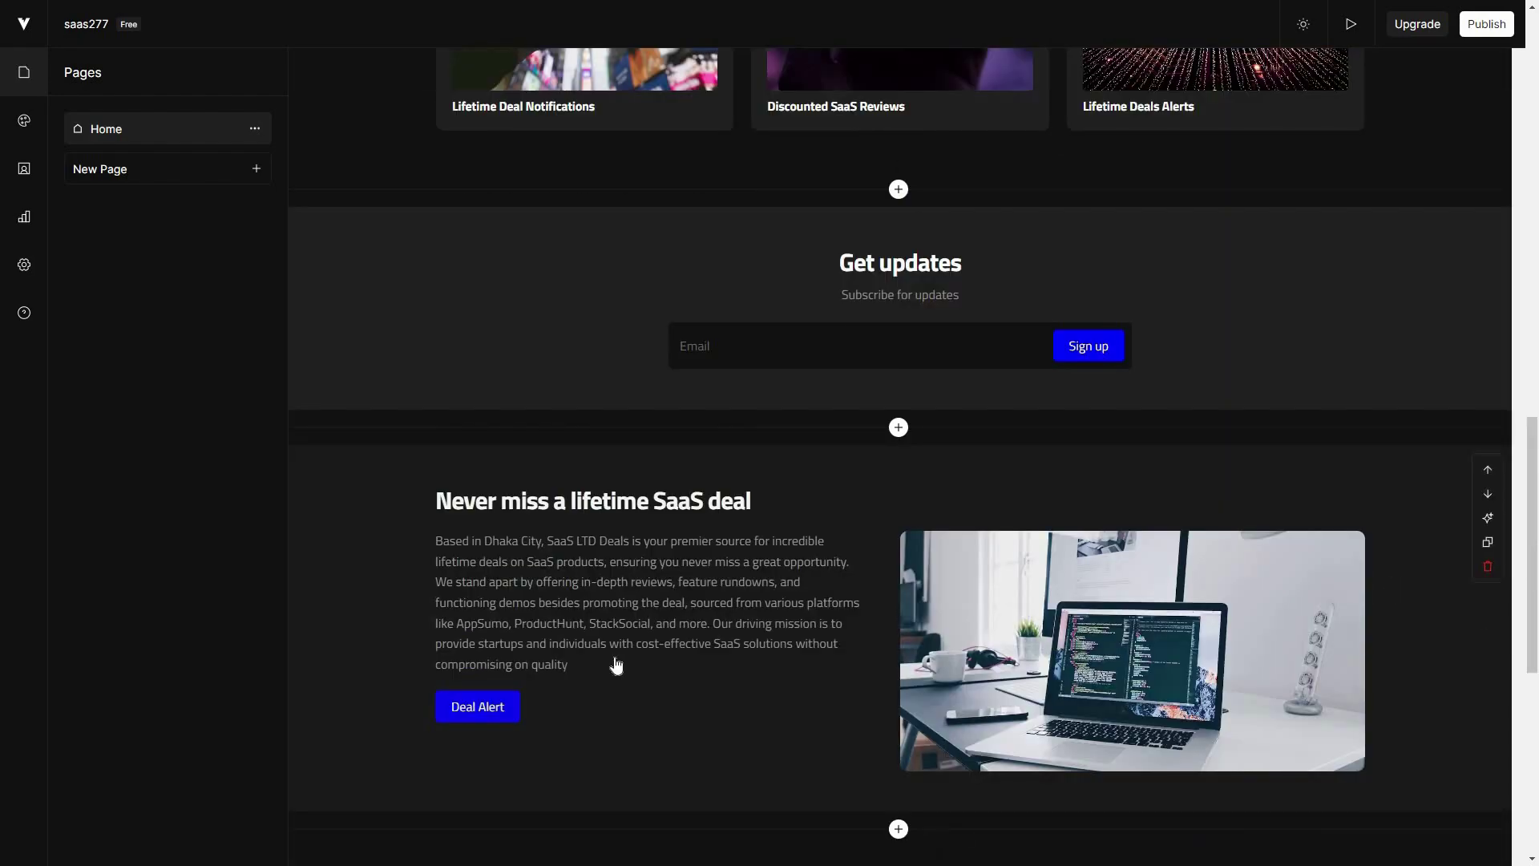
scroll(615, 664, "up", 15)
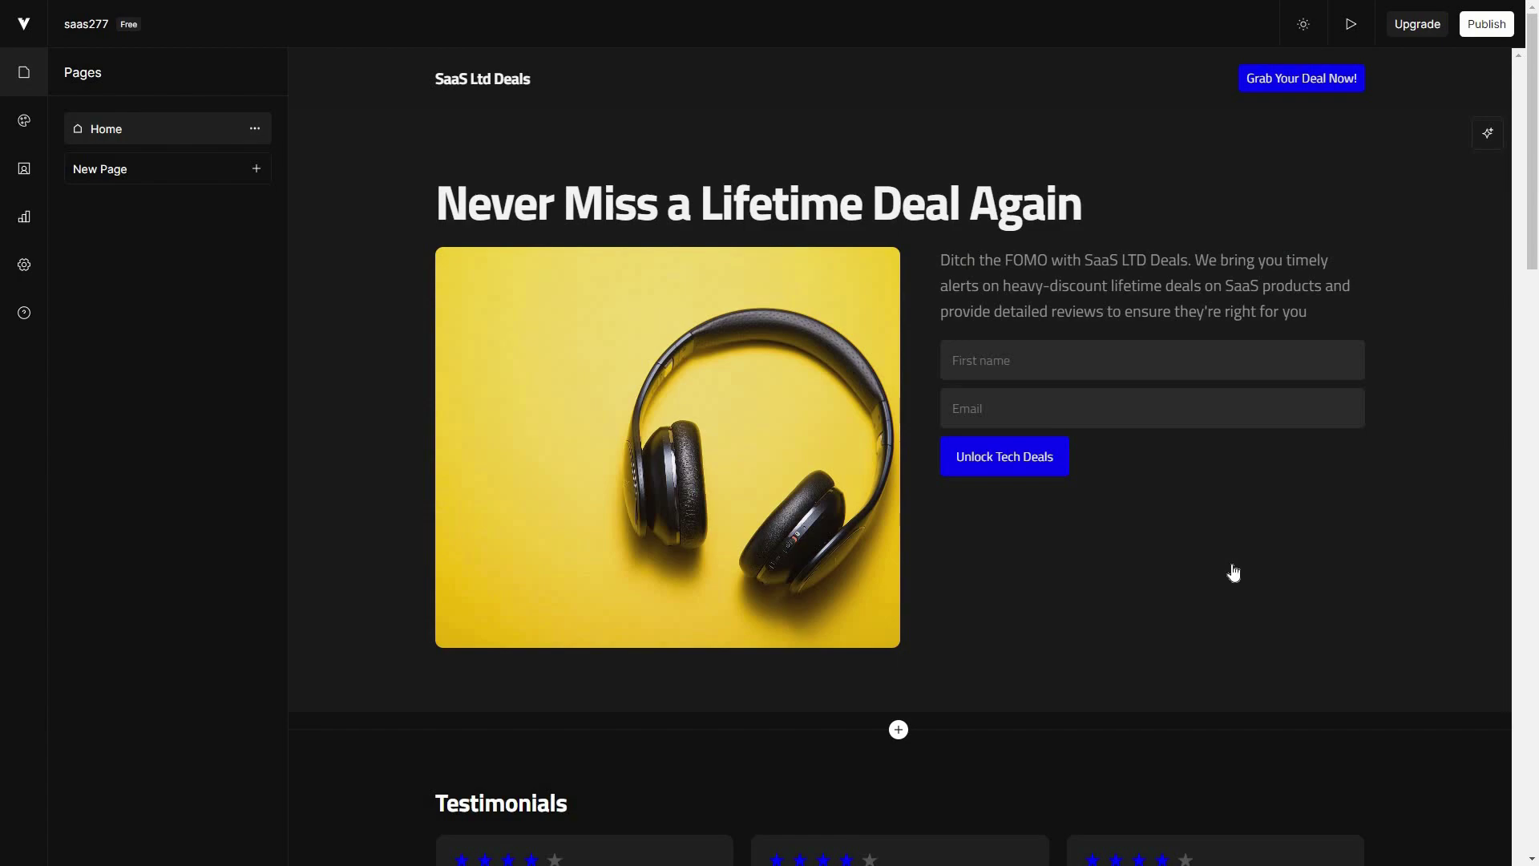
Remove the headphones image from the banner and set its media type to Video
left_click(542, 477)
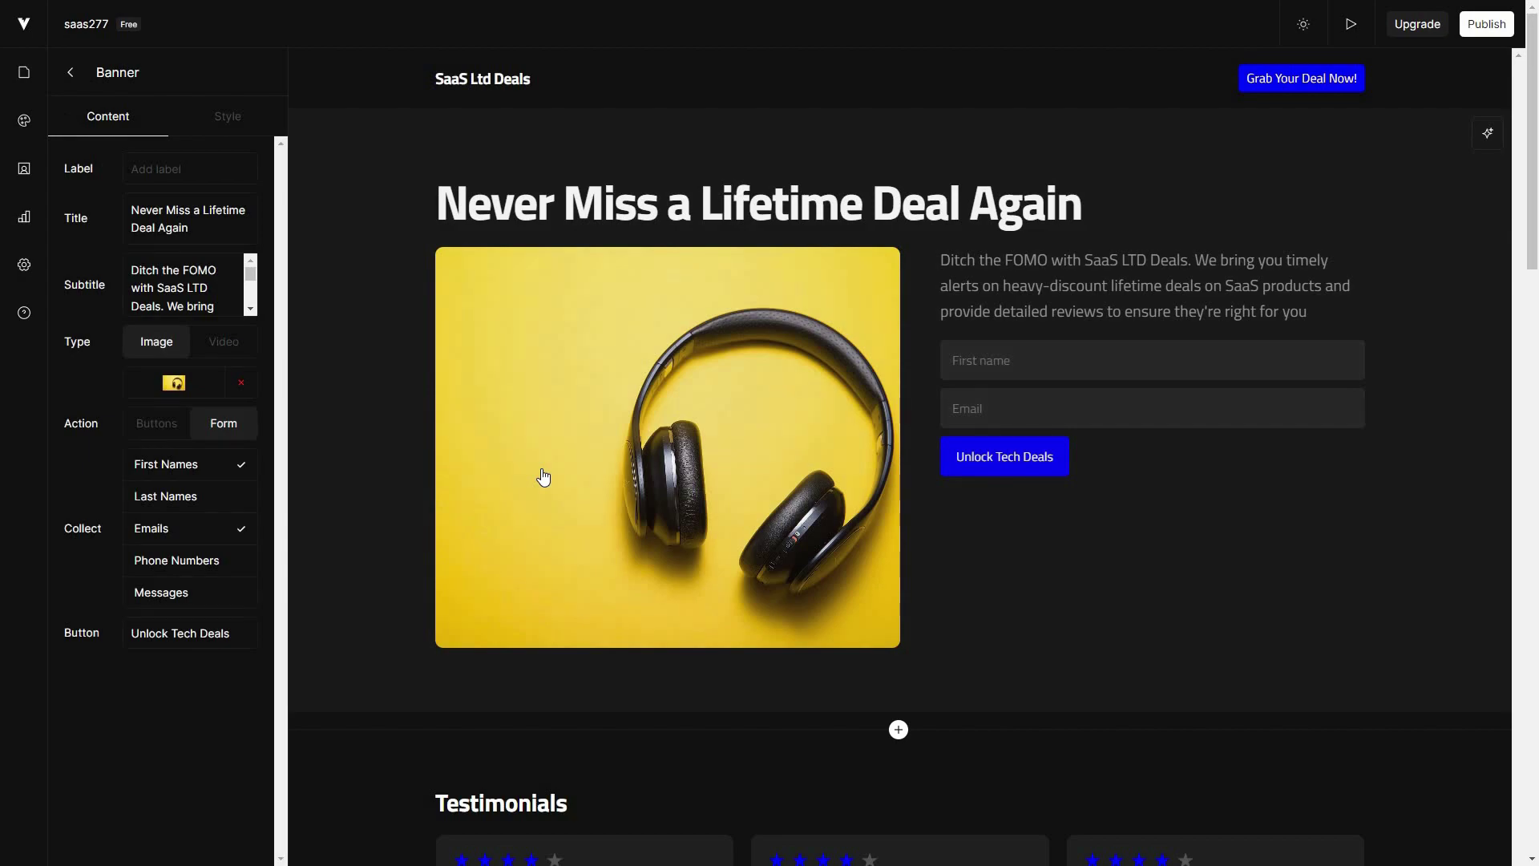
left_click(244, 391)
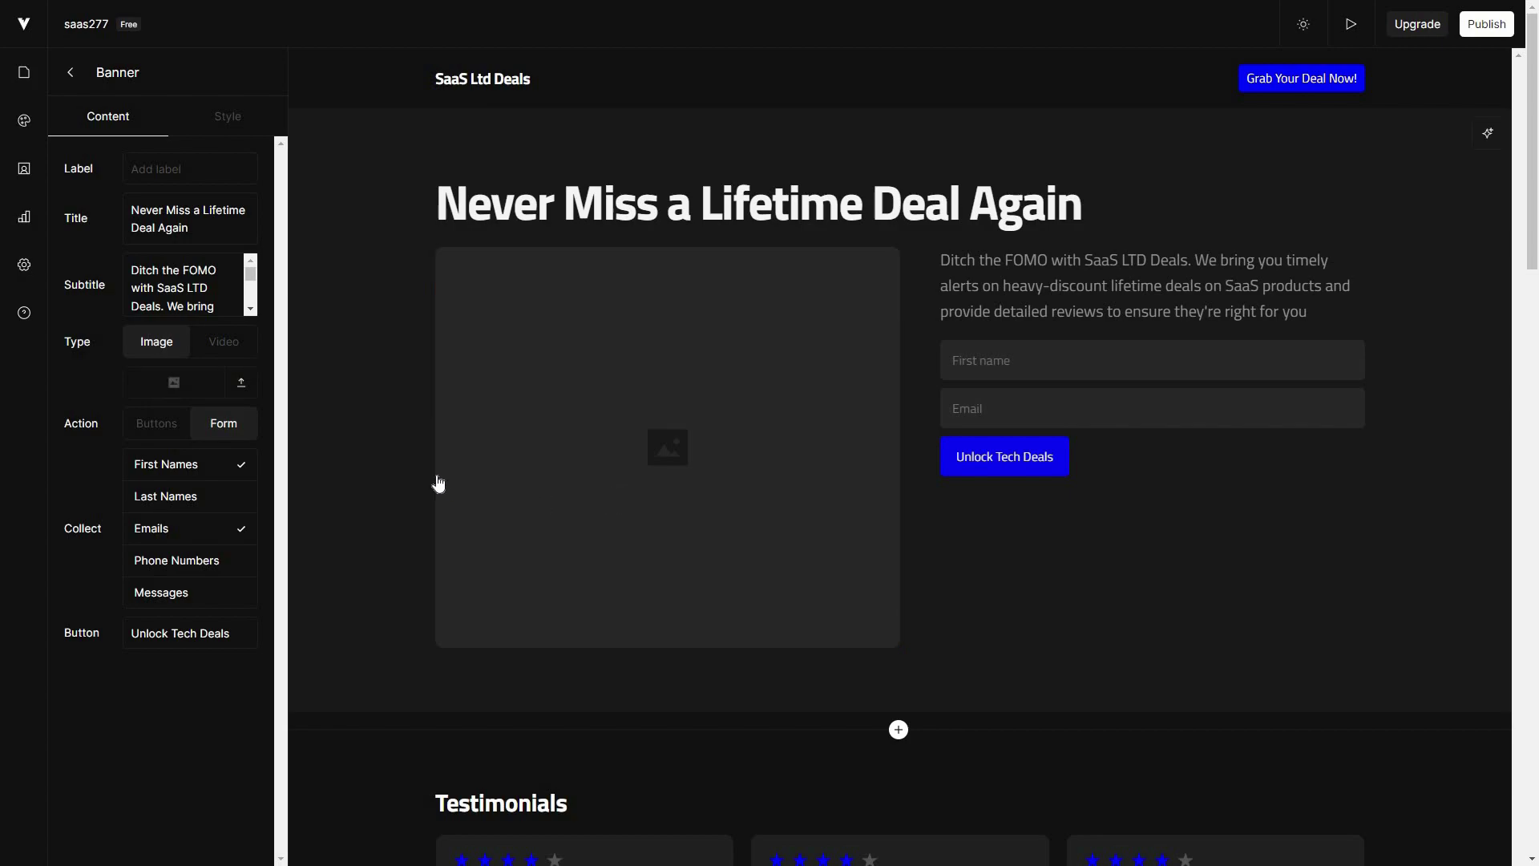
left_click(234, 351)
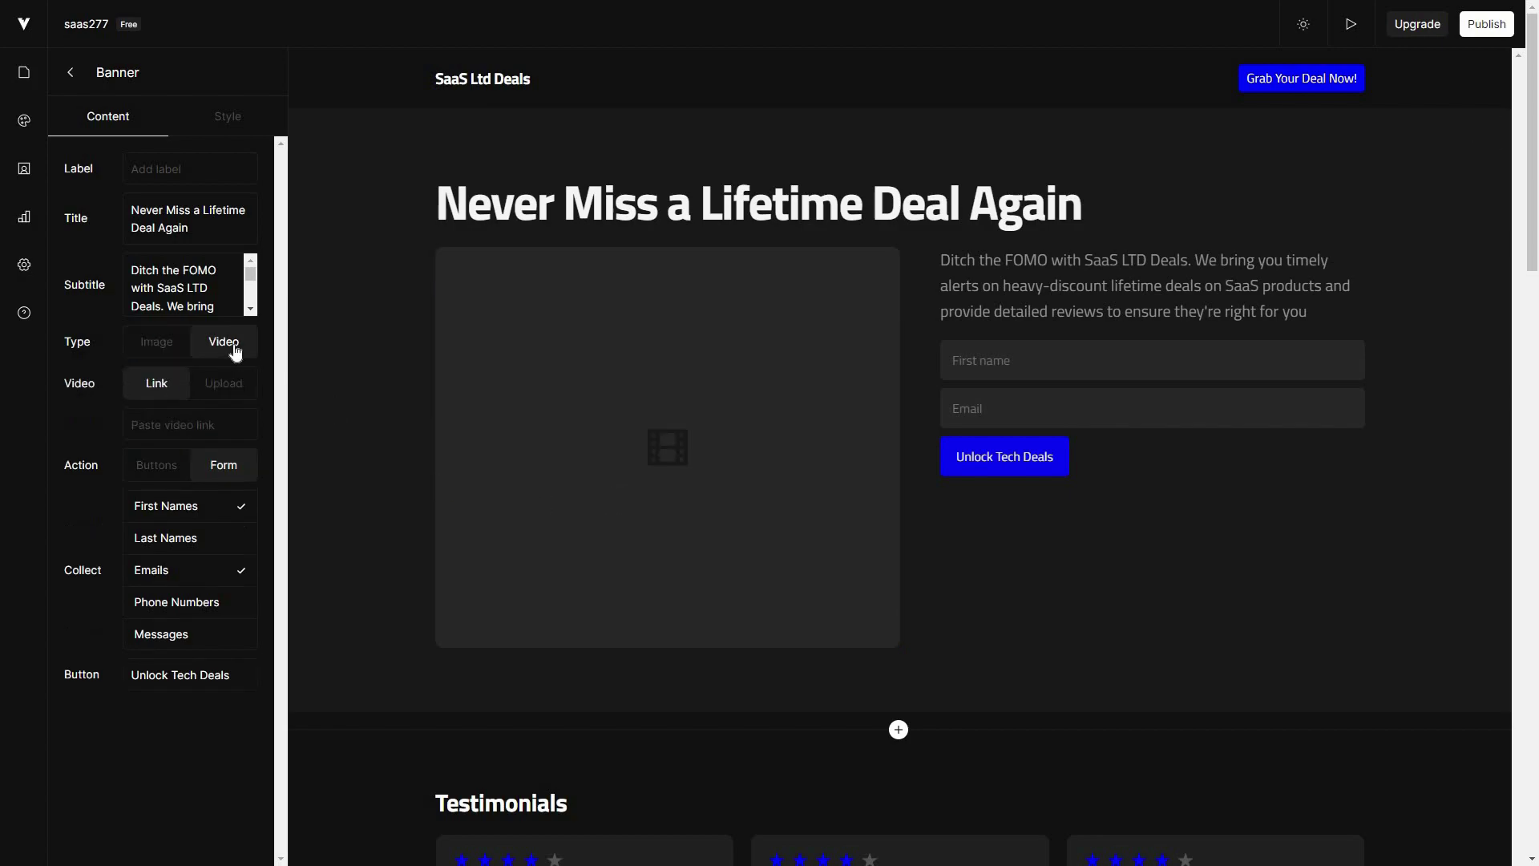
Set the banner's media type back to Image and make its form also collect Last Names and Phone Numbers
left_click(177, 341)
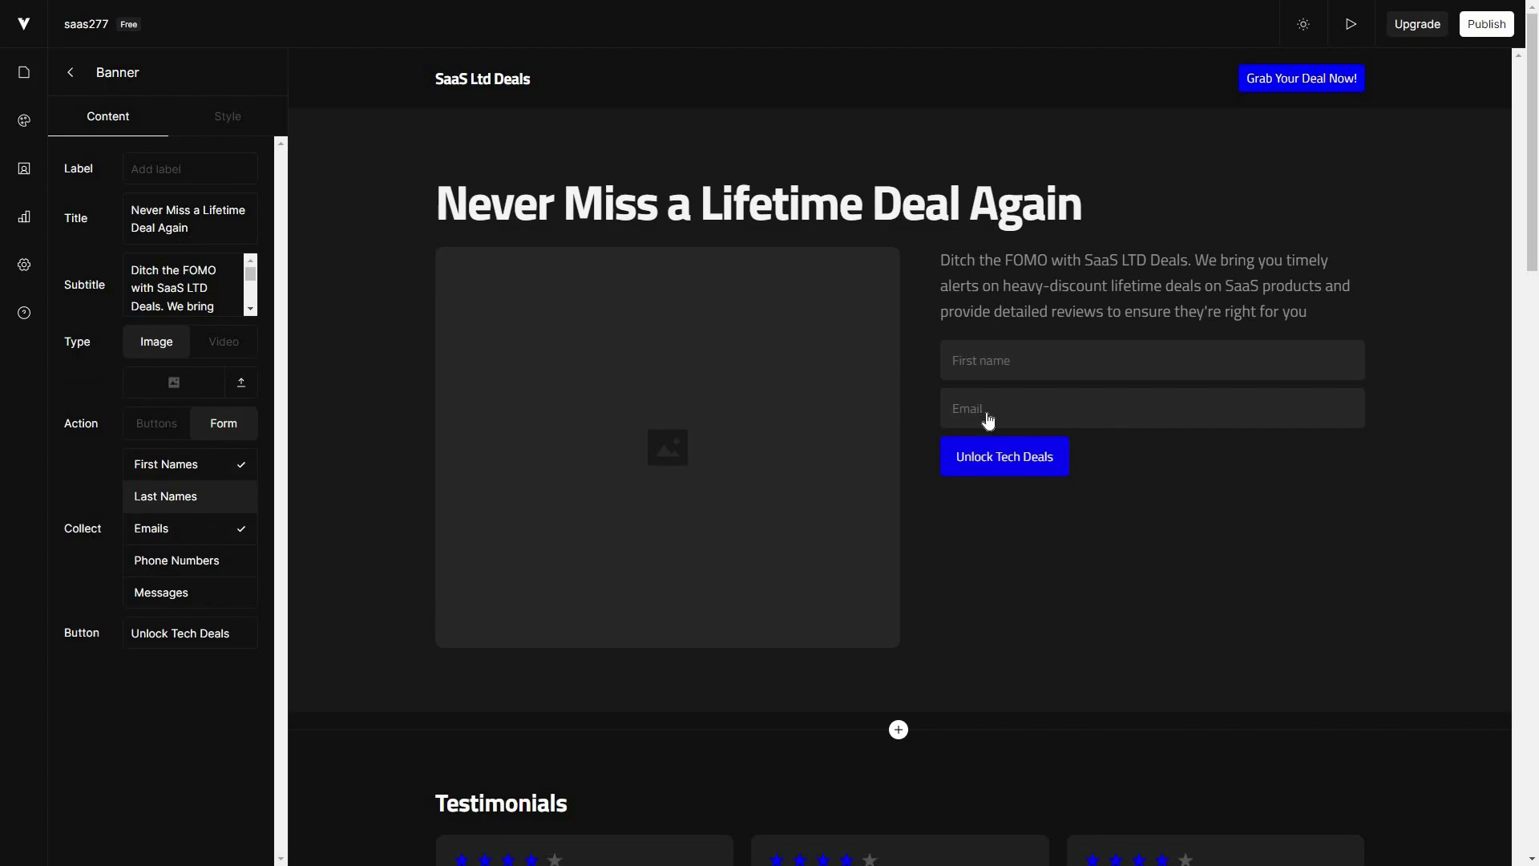
left_click(210, 497)
left_click(209, 571)
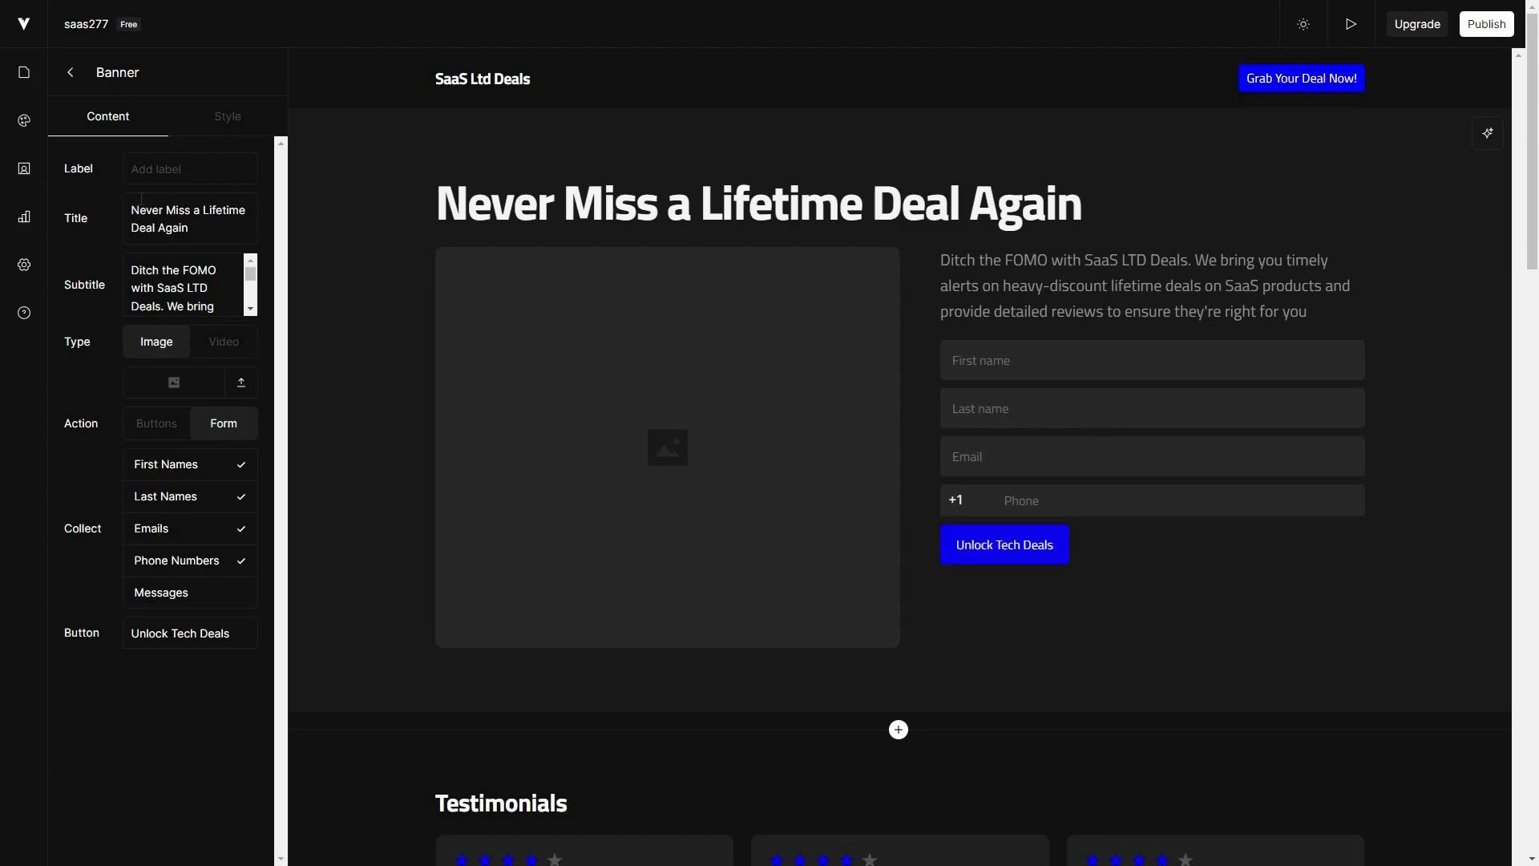
Look at the site's contacts area and browse the available design themes
left_click(57, 168)
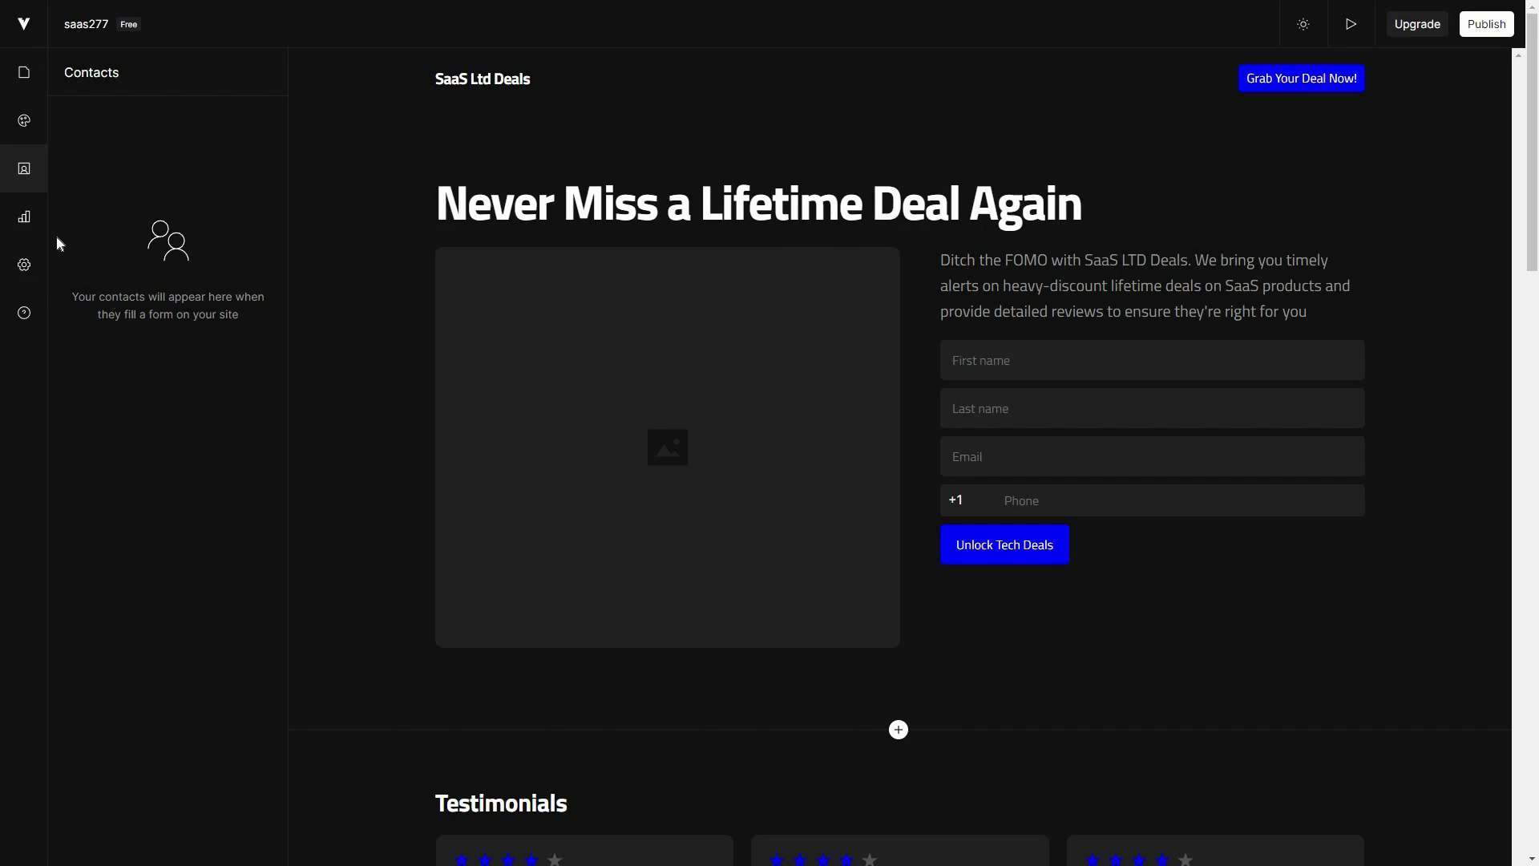
left_click(25, 122)
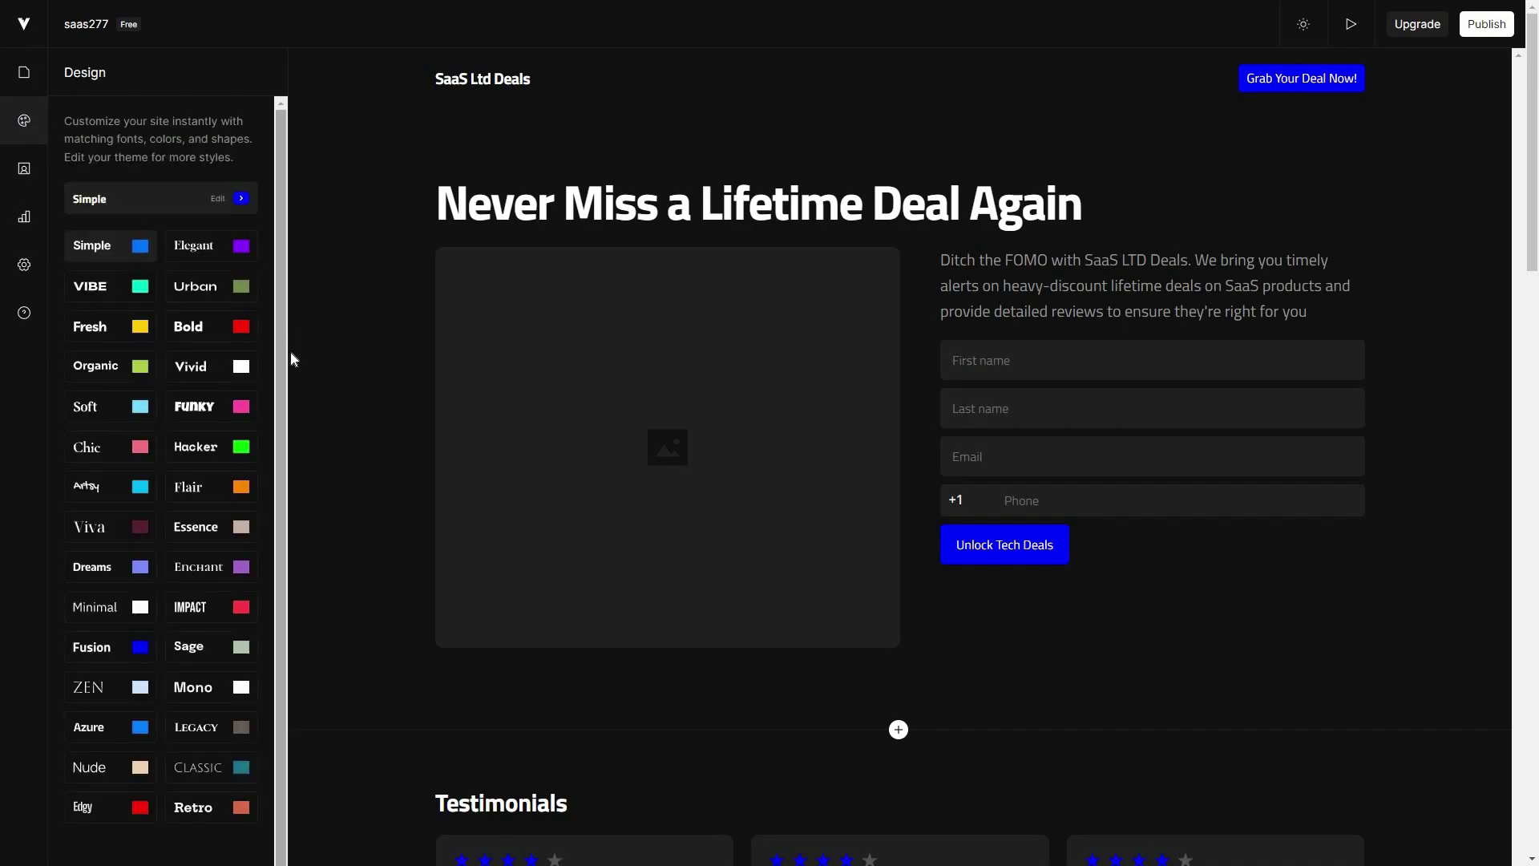
scroll(191, 296, "down", 1)
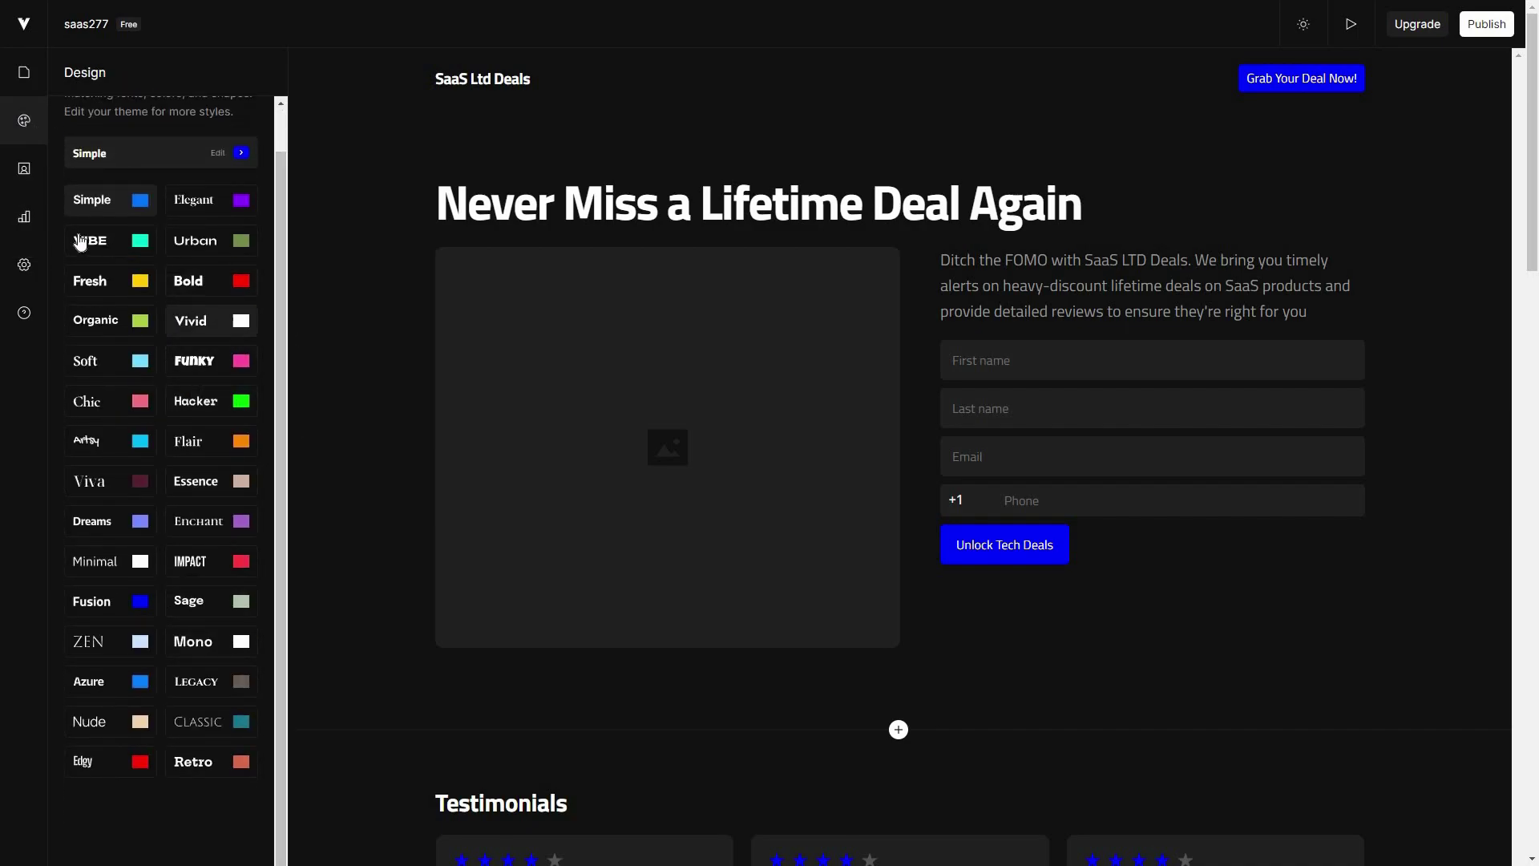
scroll(64, 232, "up", 1)
View the site's analytics and look over the home page's sections in the preview
left_click(24, 216)
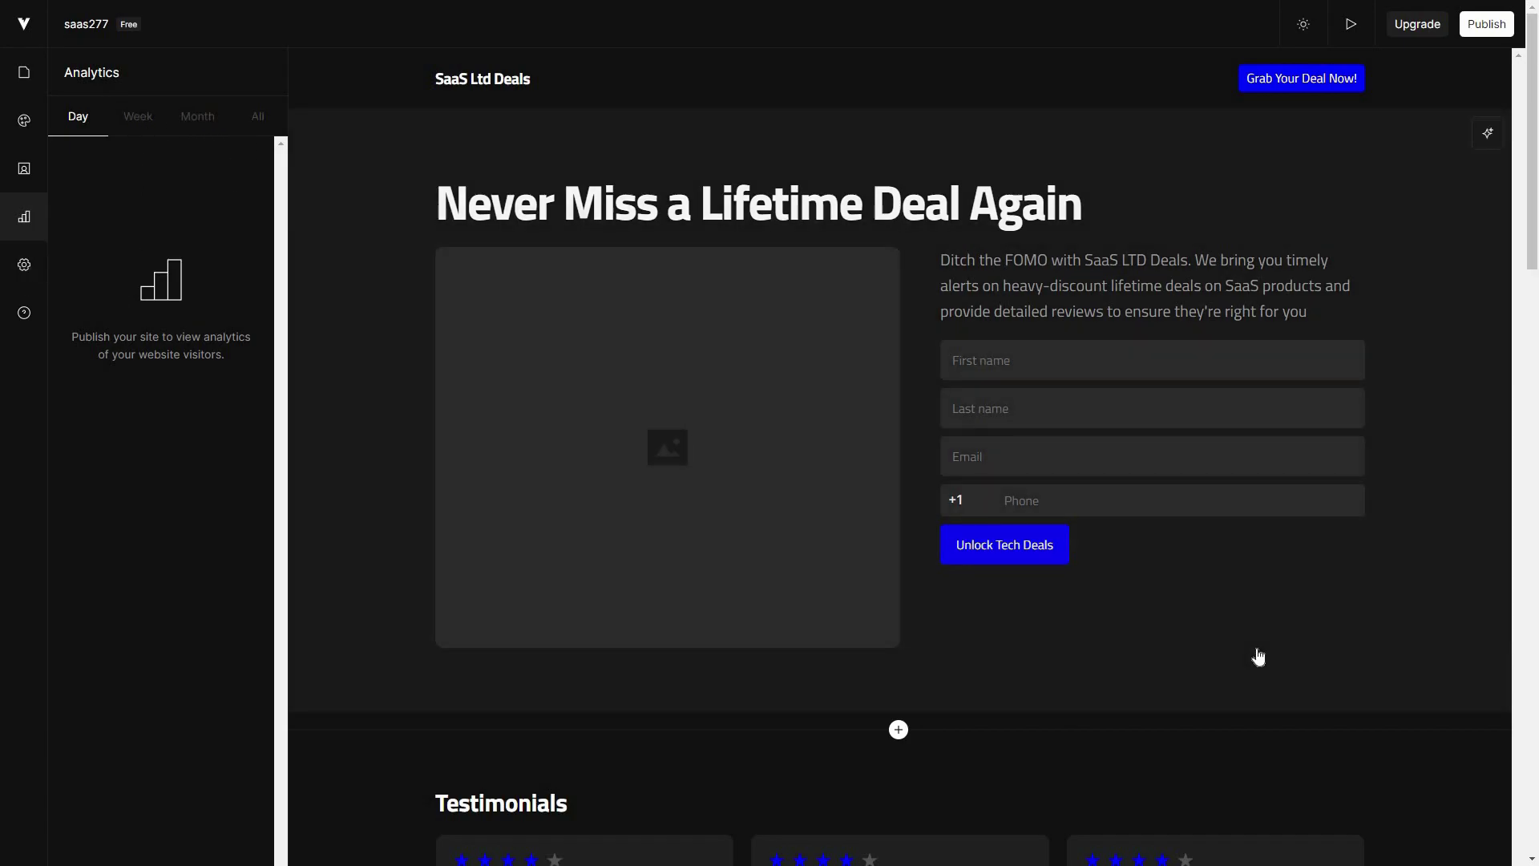
scroll(1250, 656, "down", 9)
scroll(1255, 662, "down", 6)
scroll(1254, 660, "up", 7)
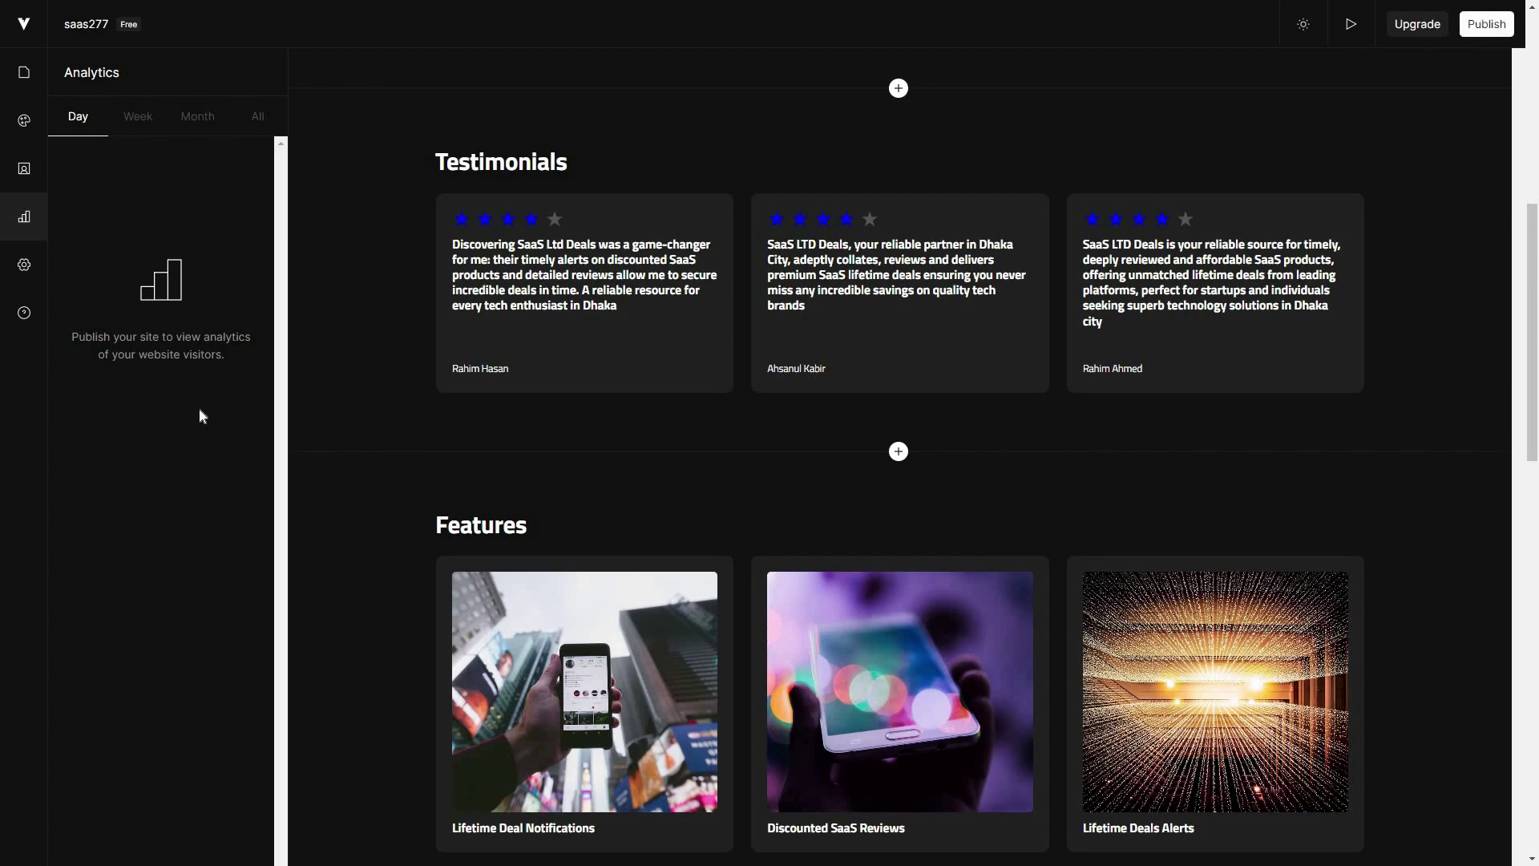
Review the page settings with their search description, and the site settings with title, domain and favicon
left_click(24, 264)
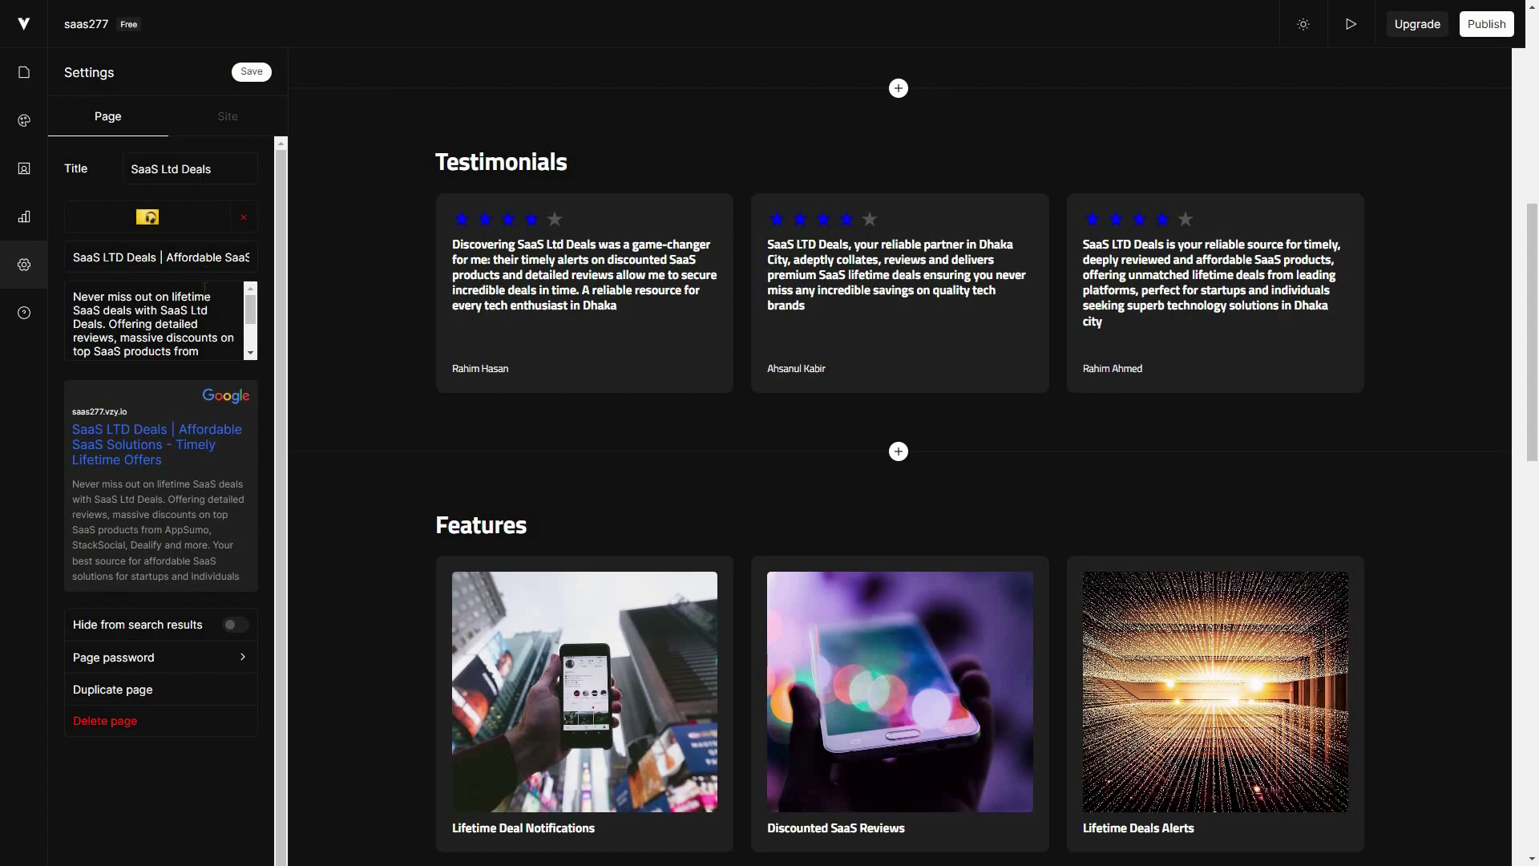
key("ctrl+a")
key("Tab")
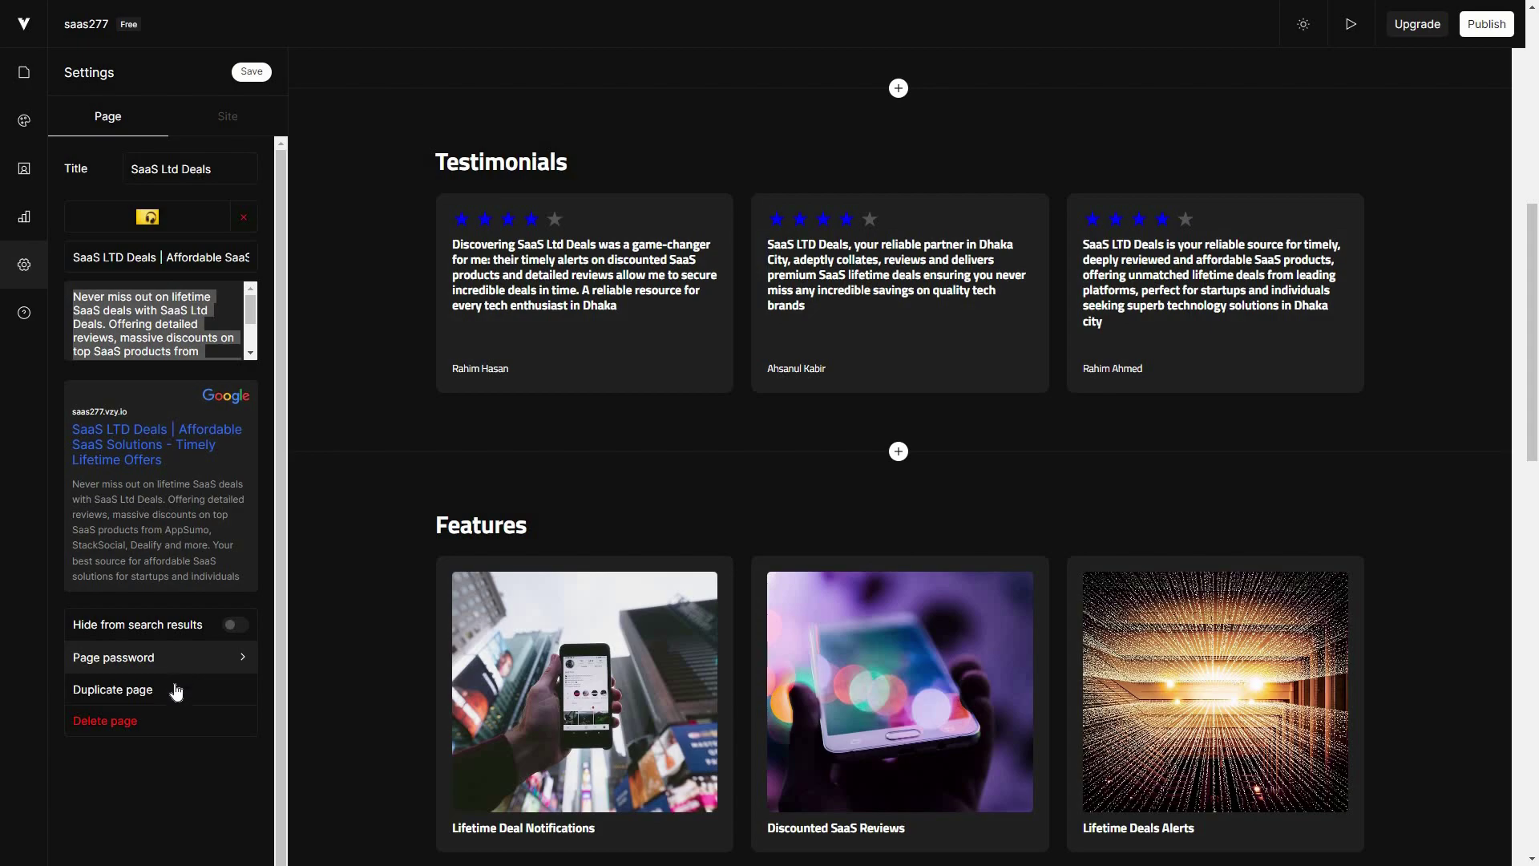
left_click(229, 119)
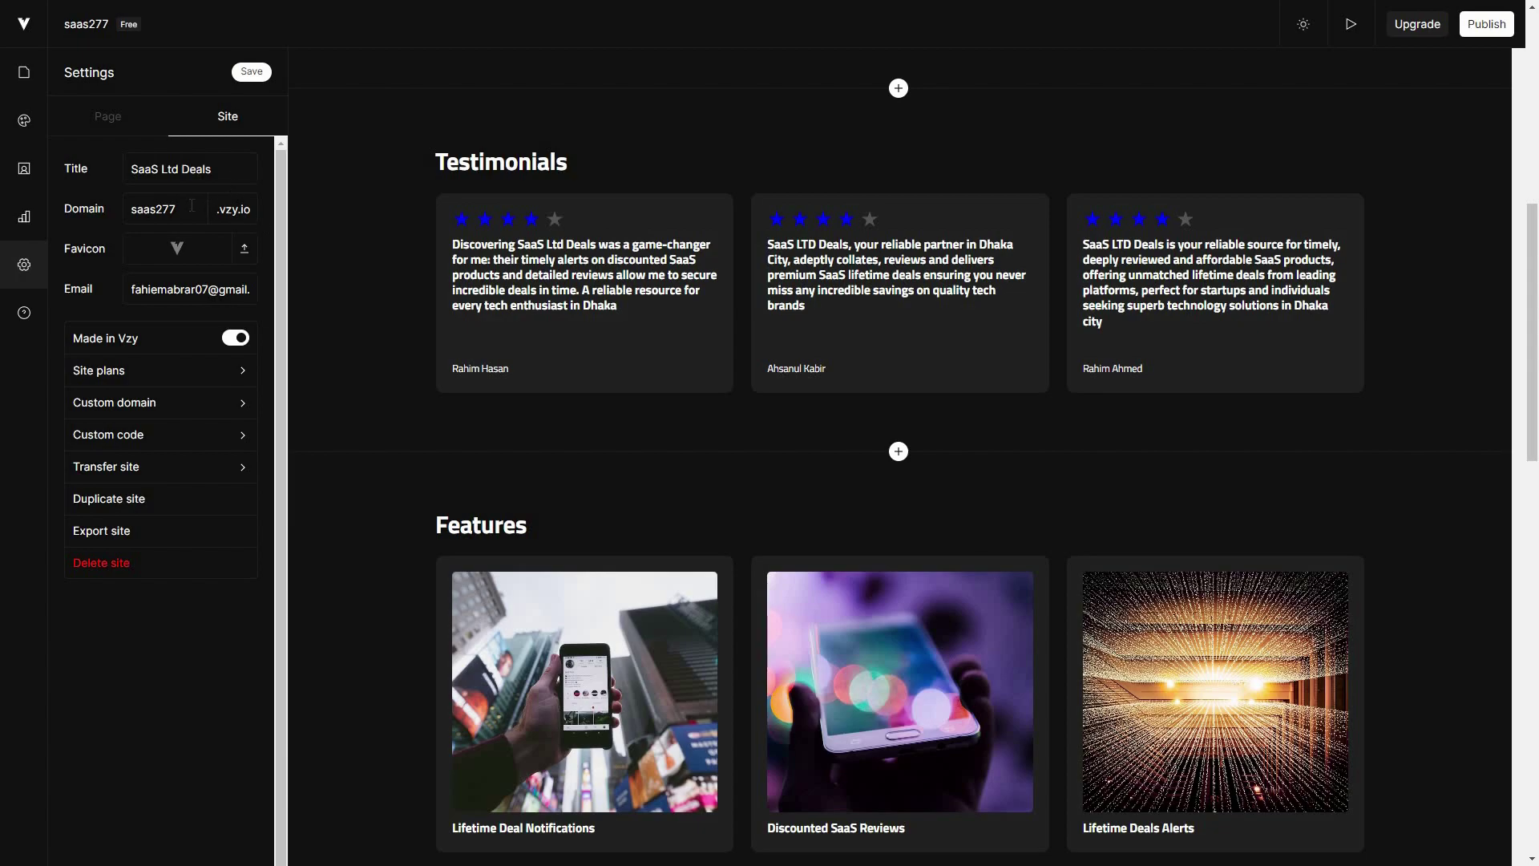
key("Tab")
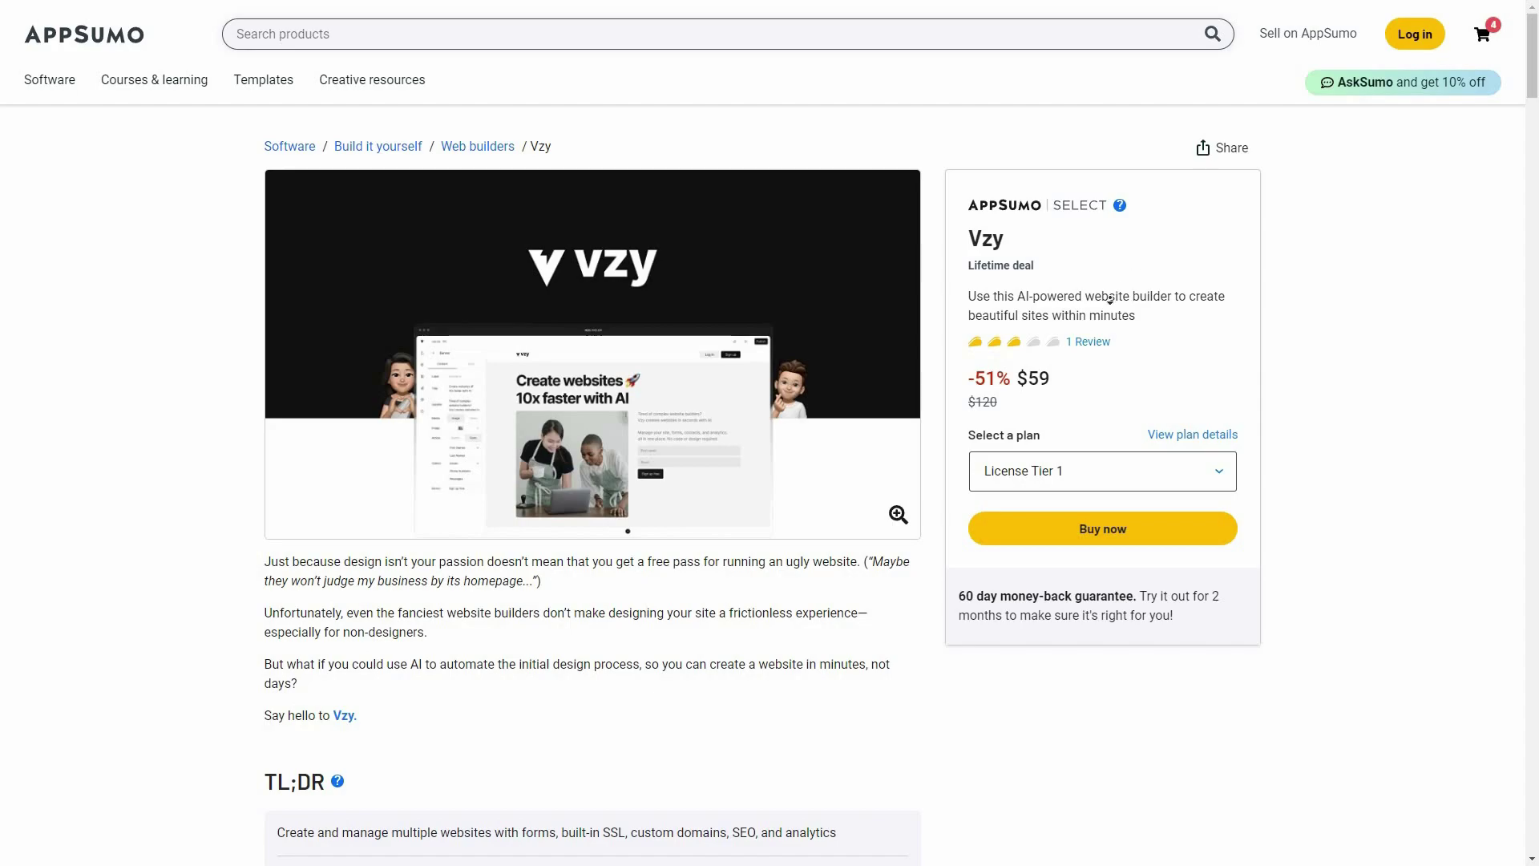
Read through the Vzy lifetime deal page from its overview to the license tier comparison
scroll(1130, 272, "down", 4)
scroll(1116, 318, "down", 14)
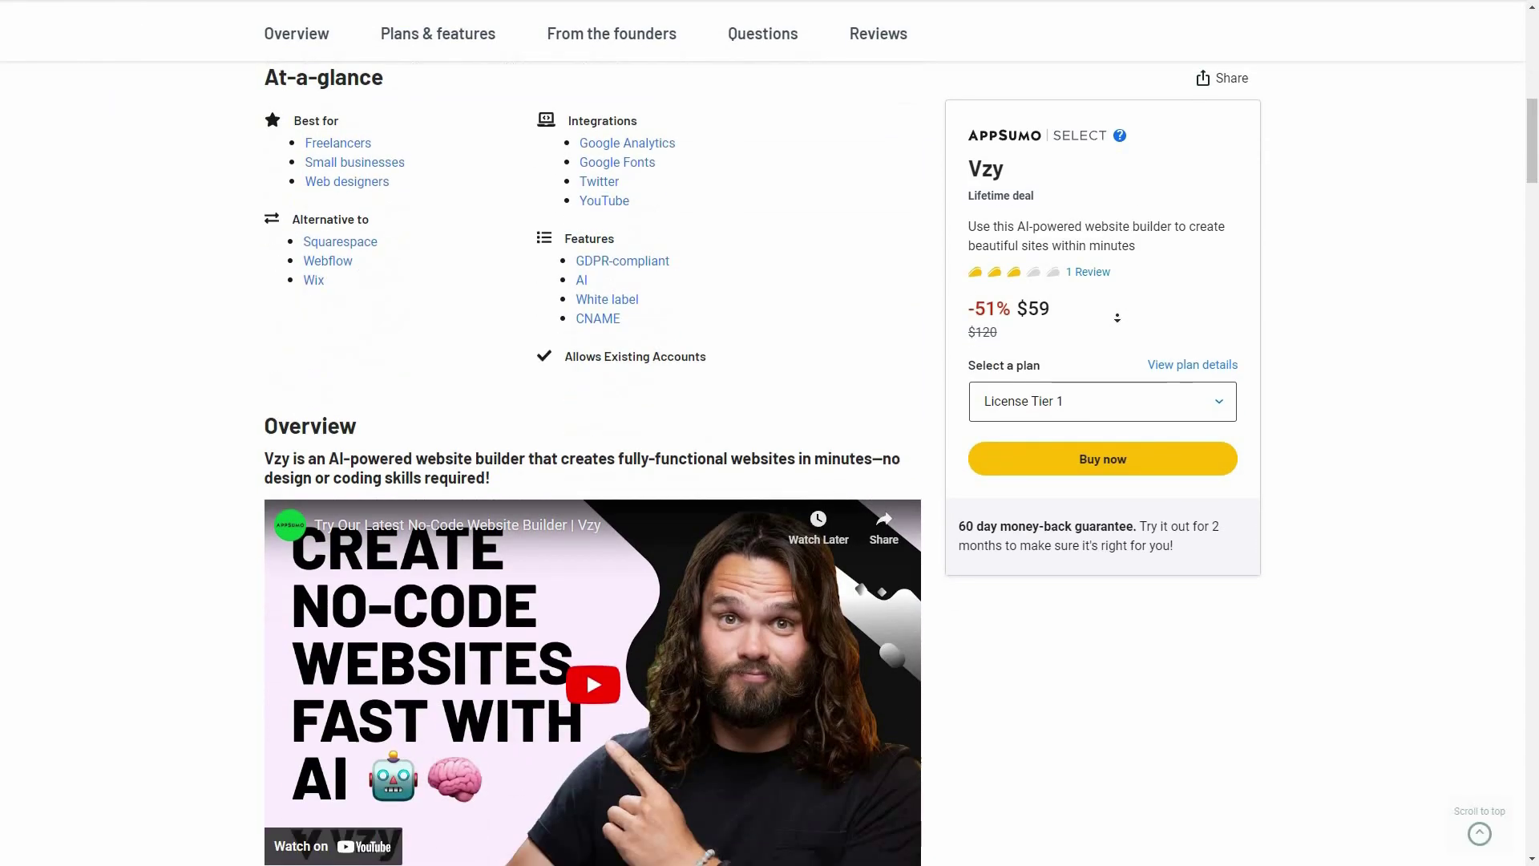
scroll(1117, 318, "down", 15)
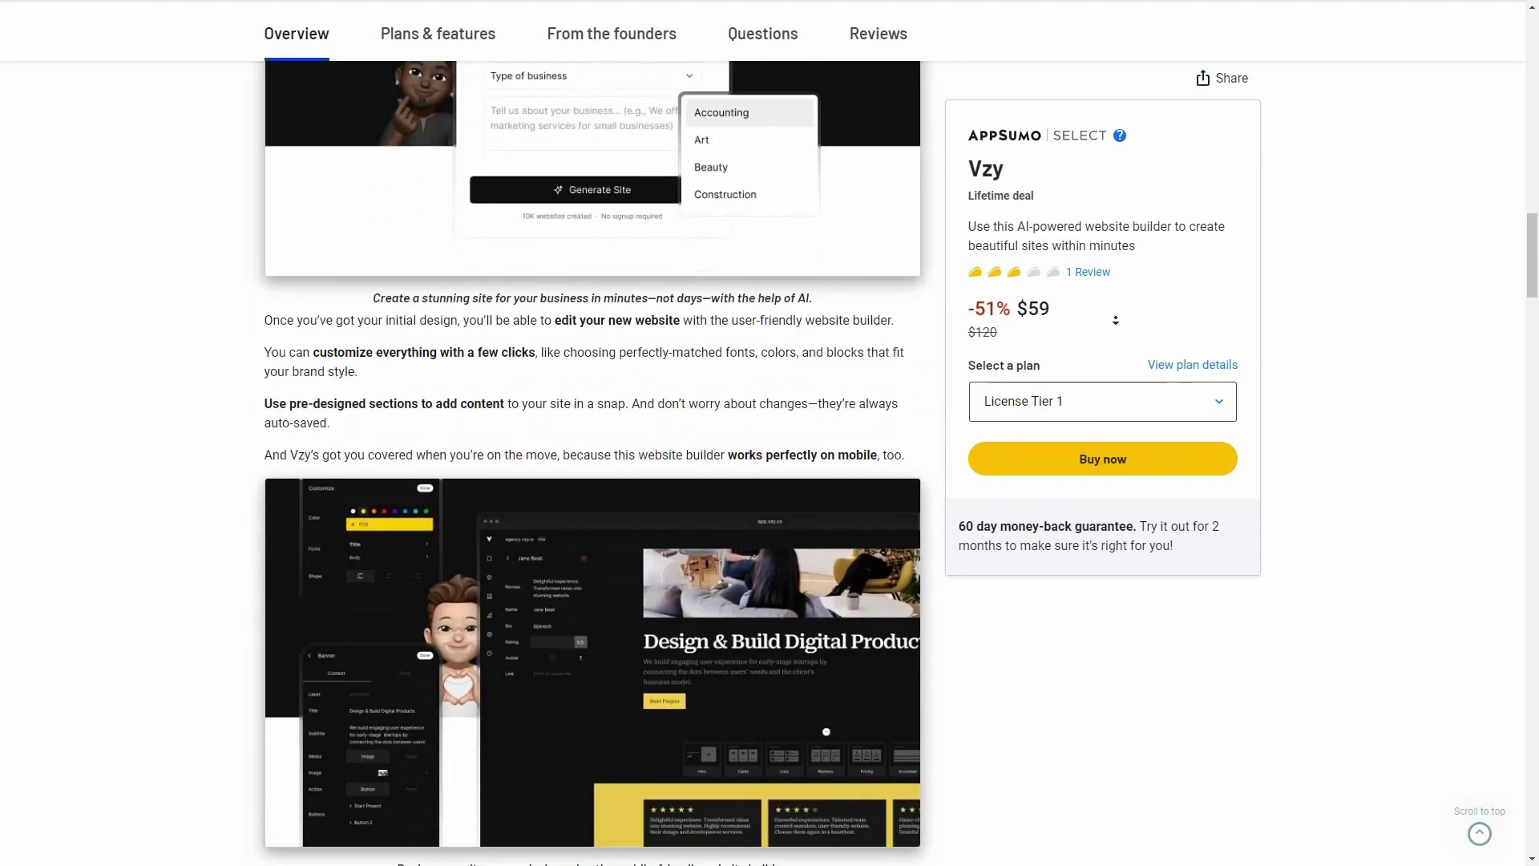
scroll(1102, 336, "down", 20)
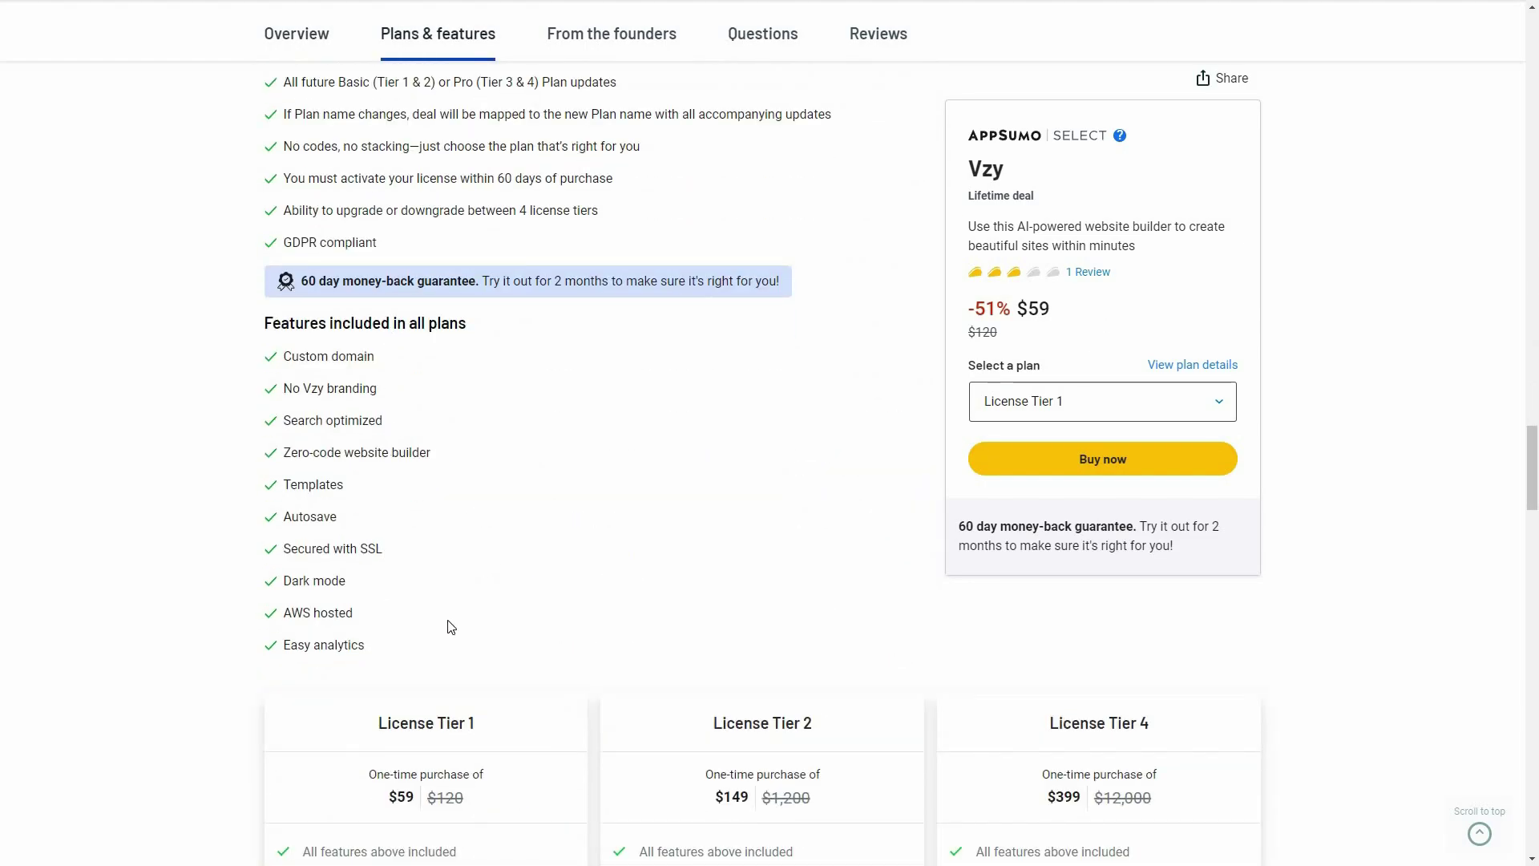
scroll(453, 671, "down", 4)
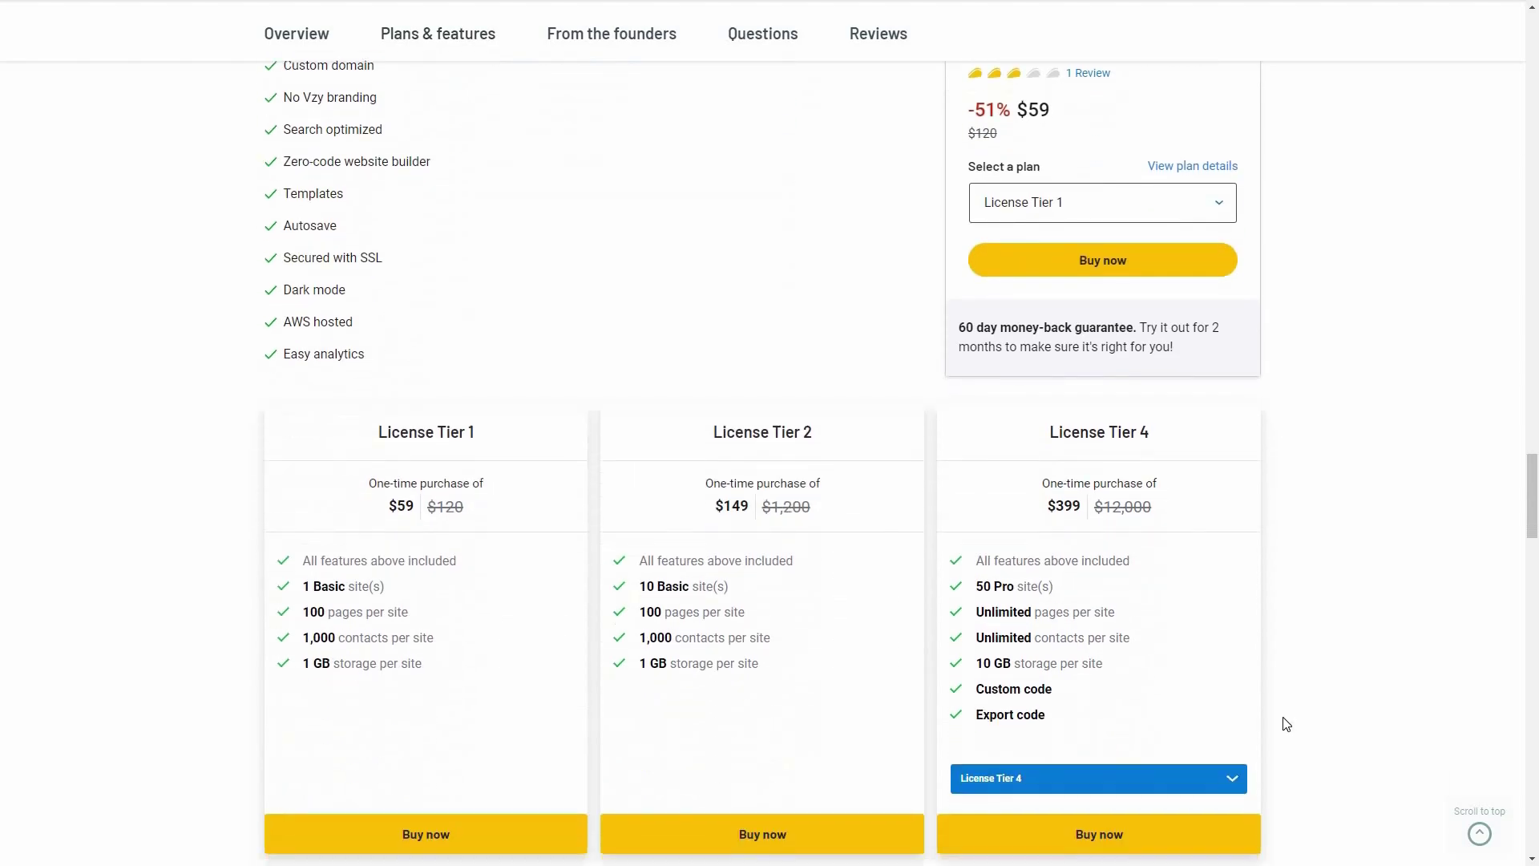
Switch the third pricing plan card to License Tier 3
left_click(1016, 784)
key("Up")
key("Return")
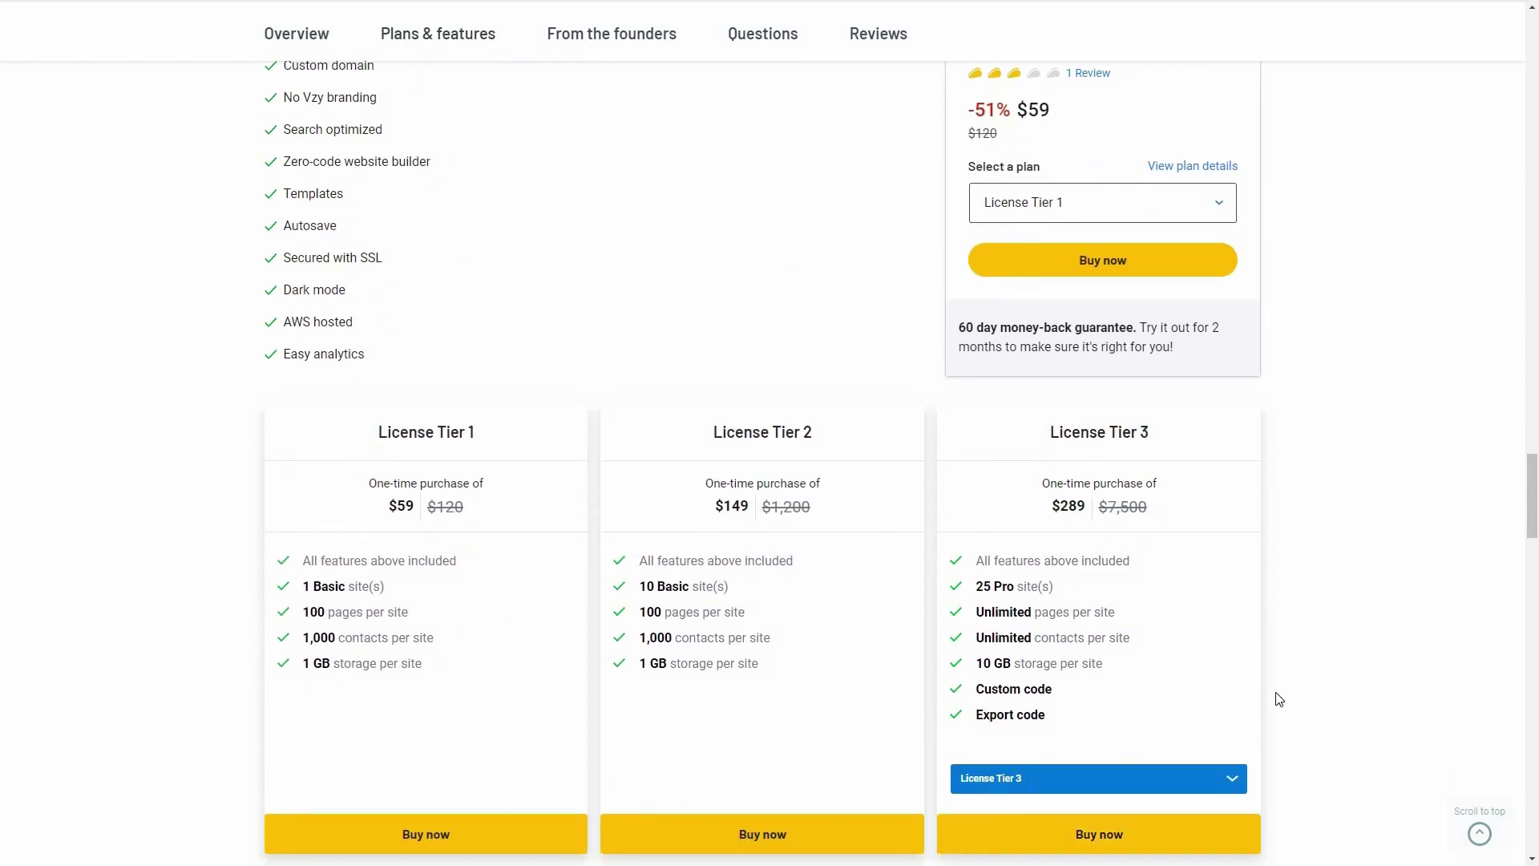
Review the features included in all plans and the deal terms, going back up to the overview
scroll(597, 682, "up", 1)
scroll(597, 682, "up", 2)
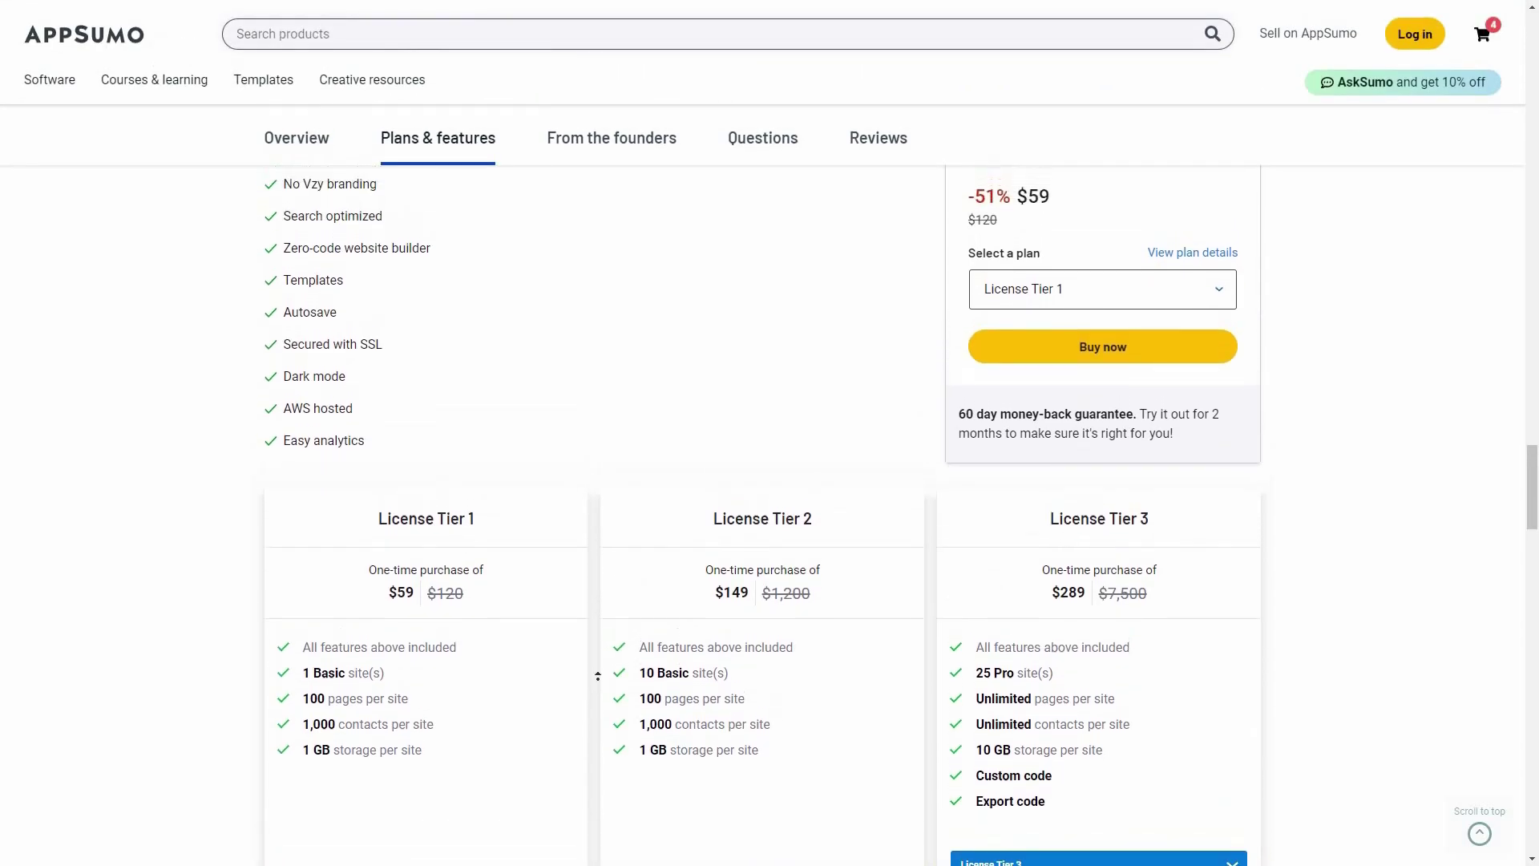
scroll(597, 676, "up", 4)
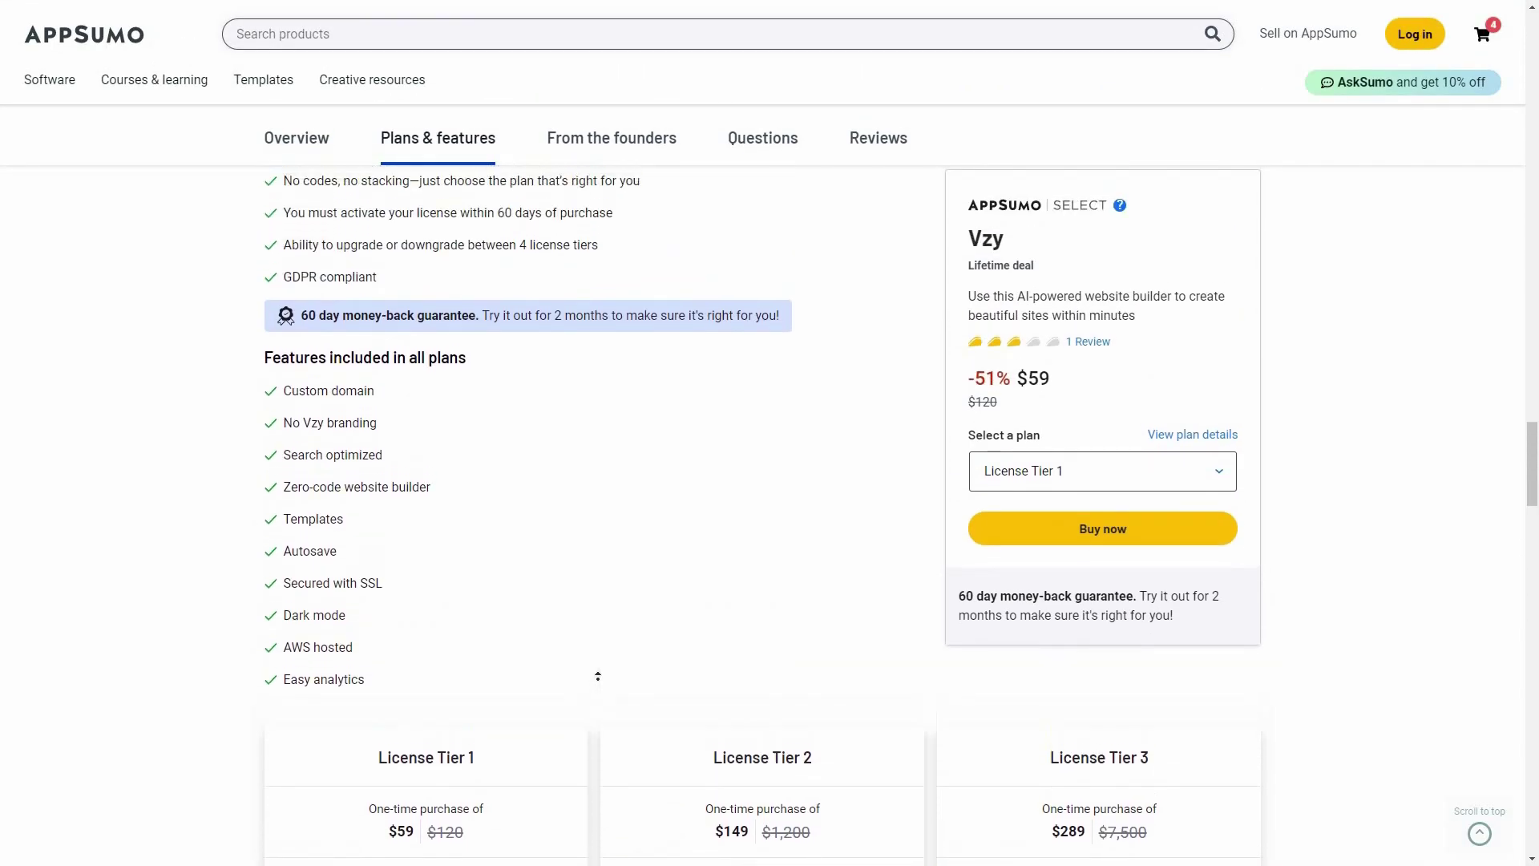
scroll(616, 682, "up", 2)
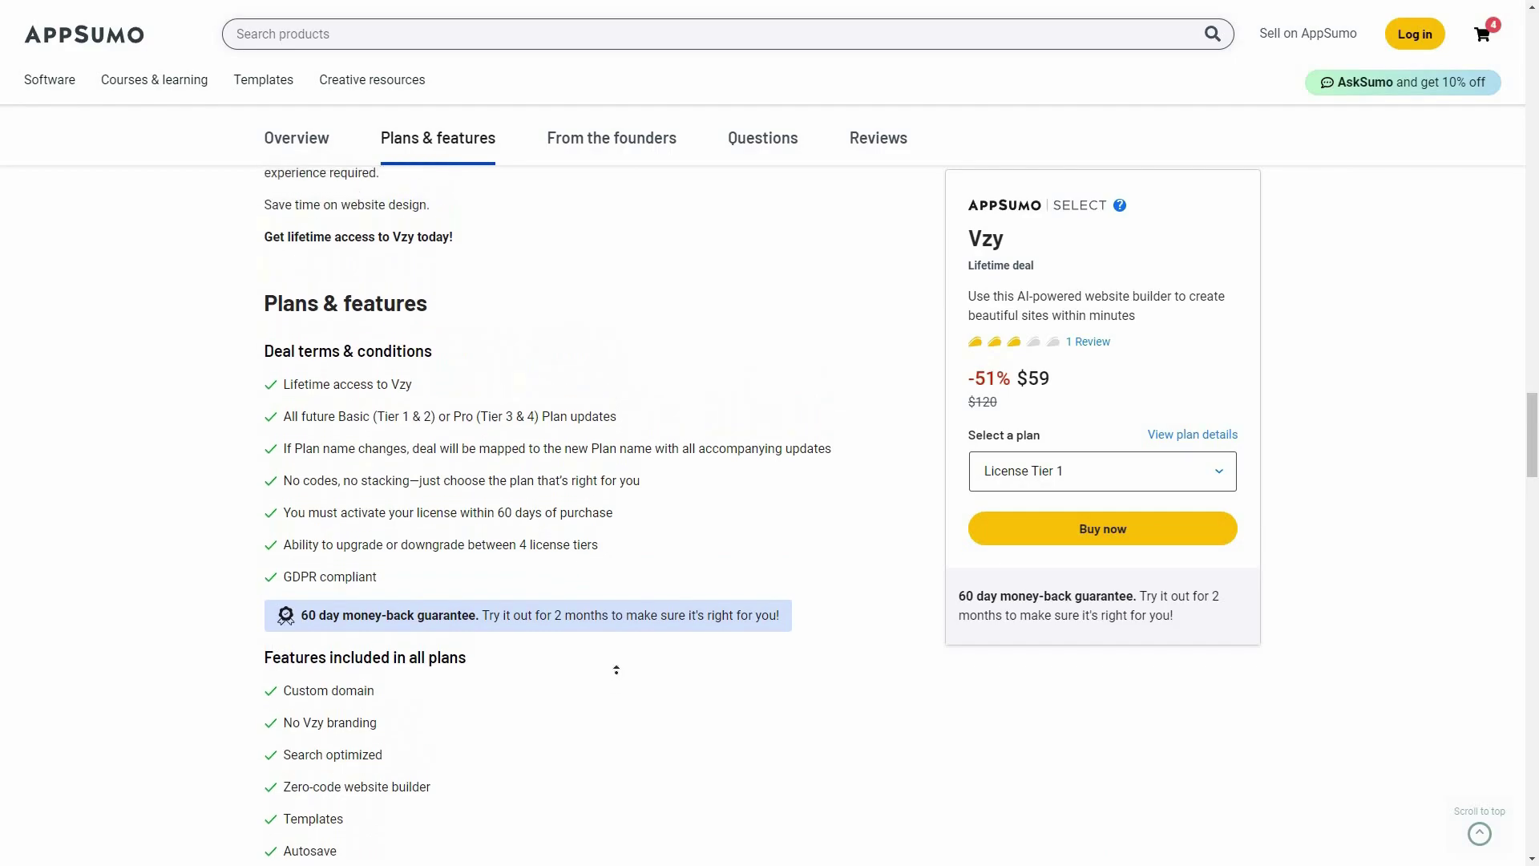
scroll(617, 672, "up", 4)
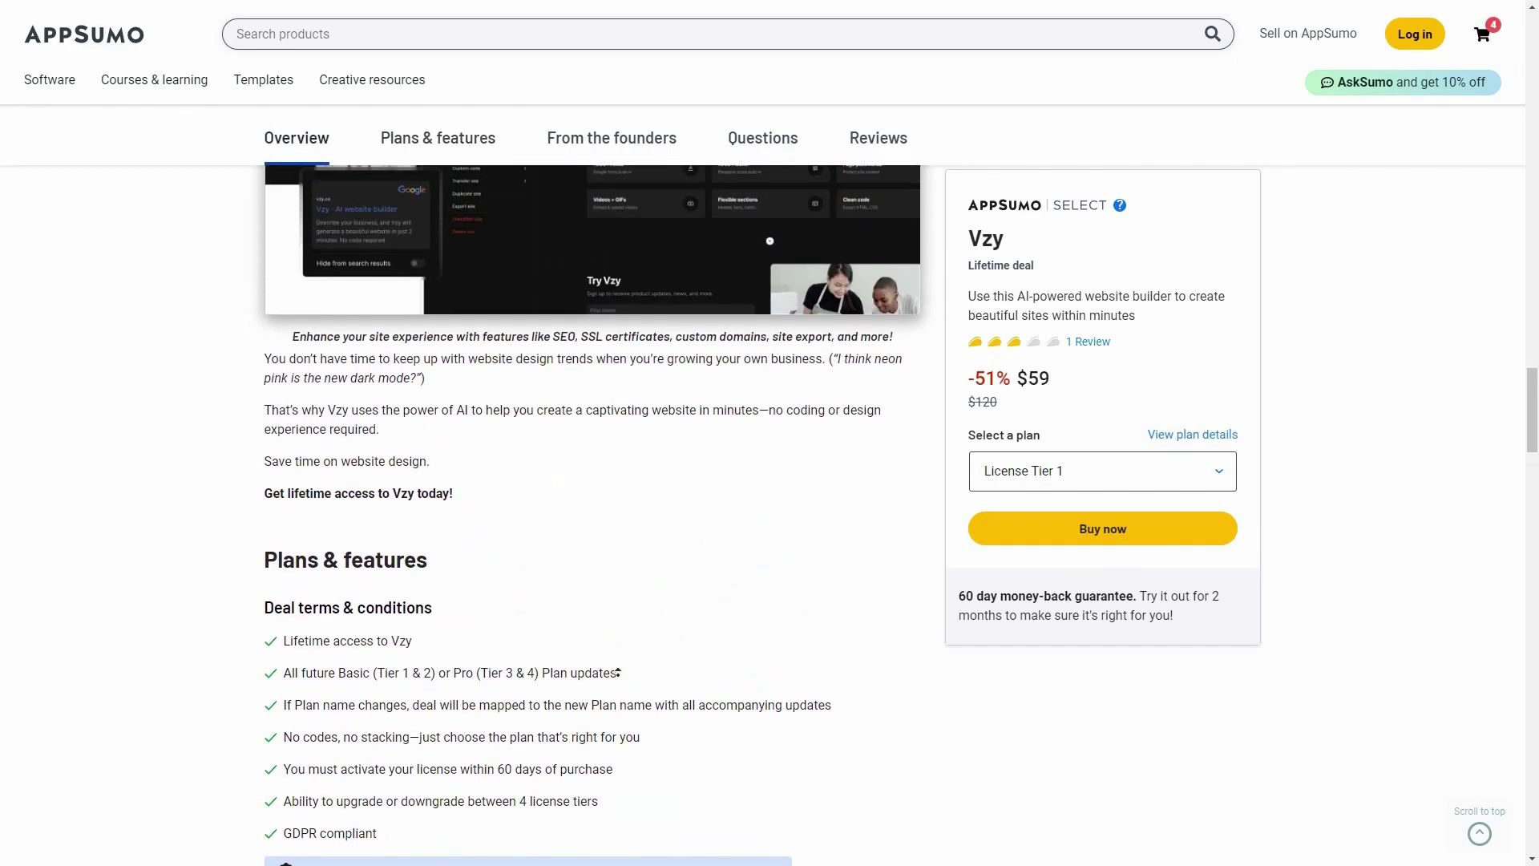
scroll(1254, 516, "up", 1)
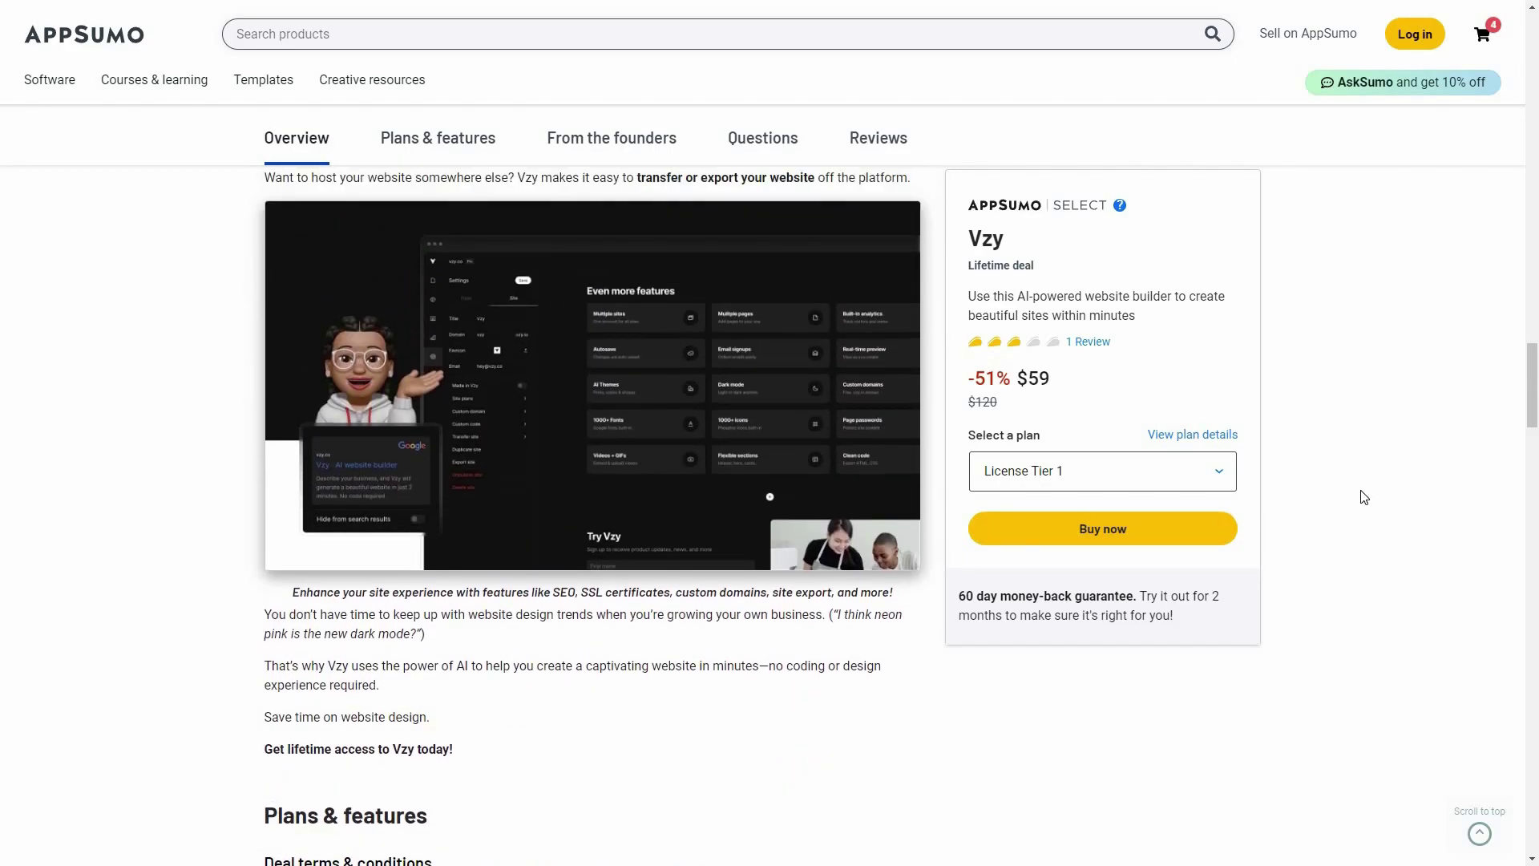